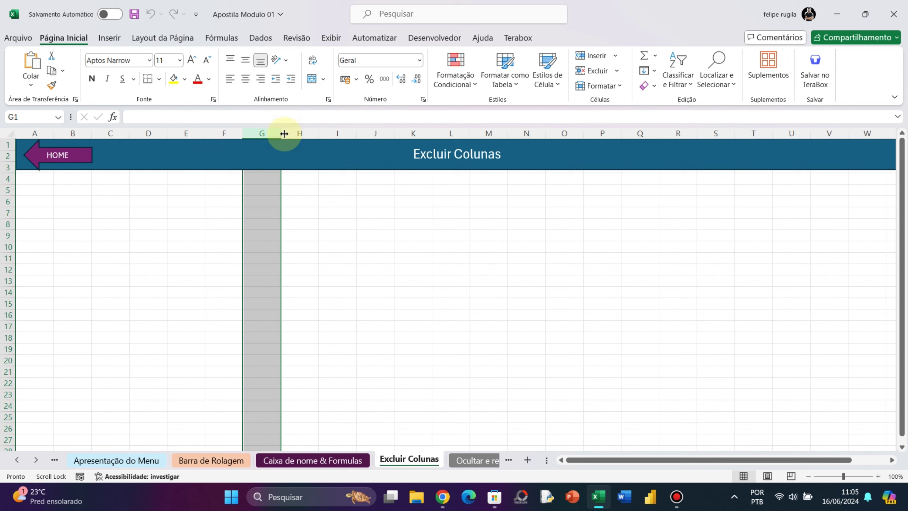
Widen column G twice by its right border, and undo both width changes
left_click_drag(281, 133, 504, 133)
left_click(365, 133)
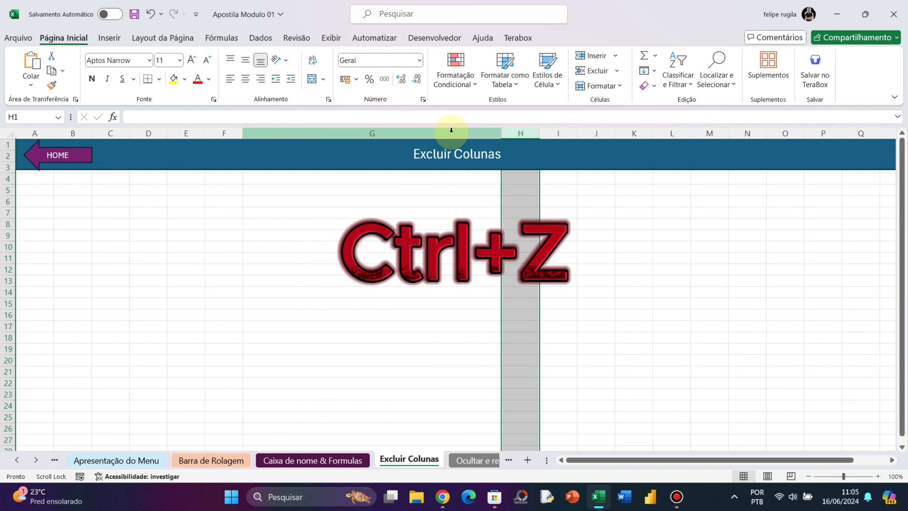
key("ctrl+z")
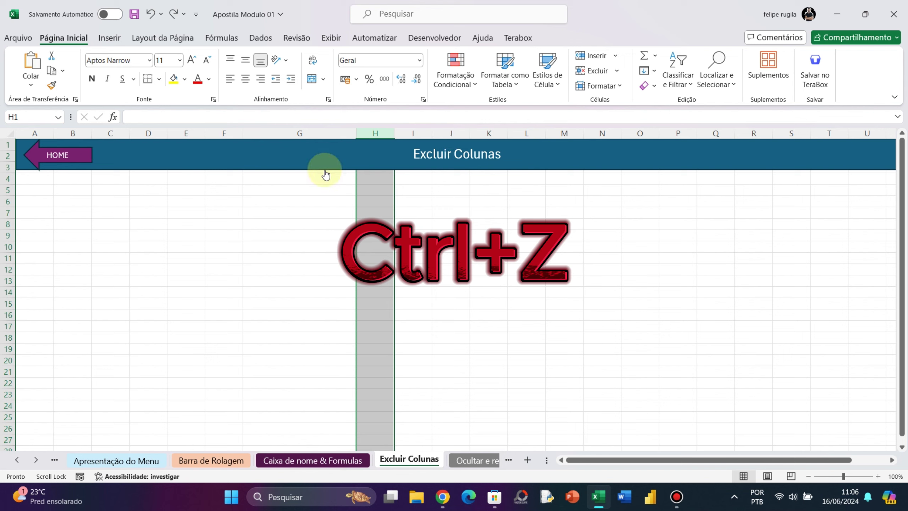
key("ctrl+z")
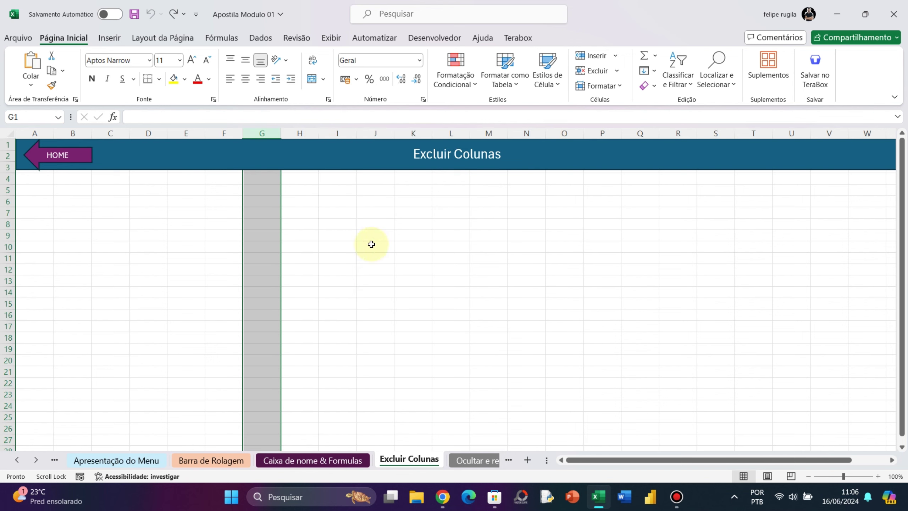
Increase the height of row 6, and undo the height change
left_click(161, 246)
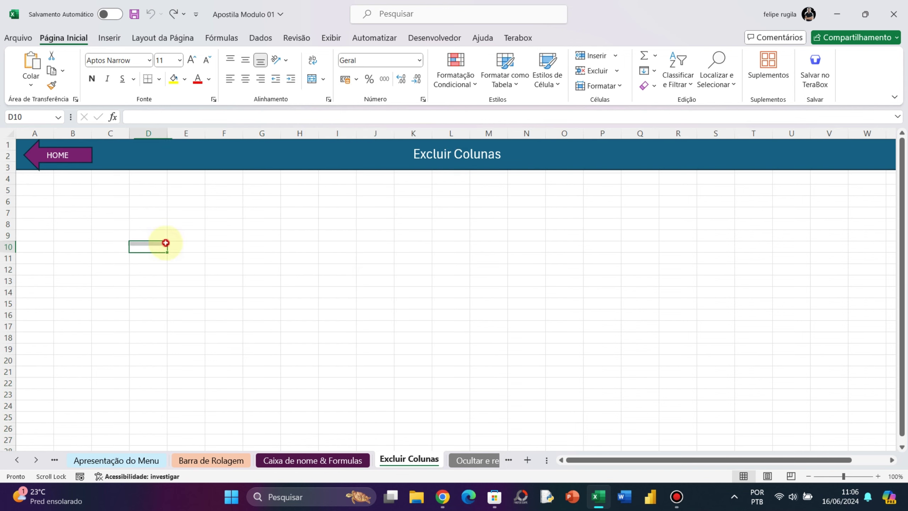
left_click(8, 202)
left_click_drag(10, 207, 8, 292)
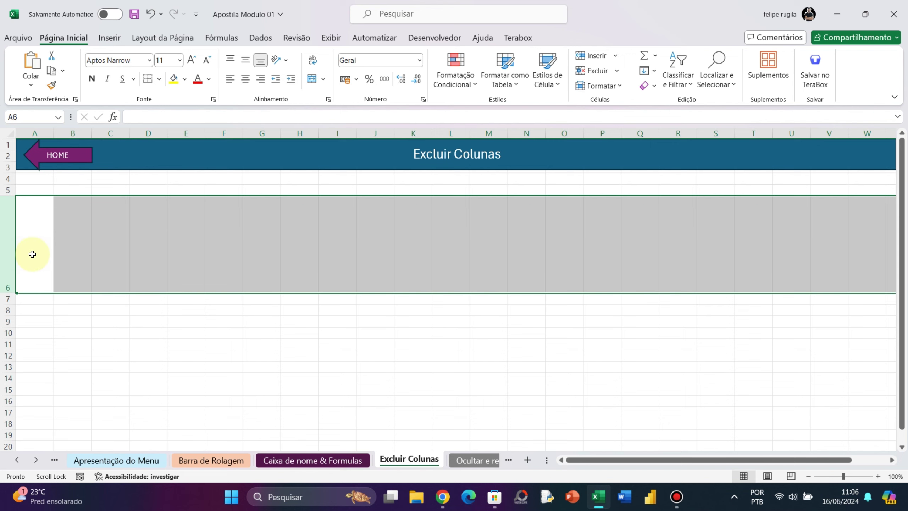
key("ctrl+z")
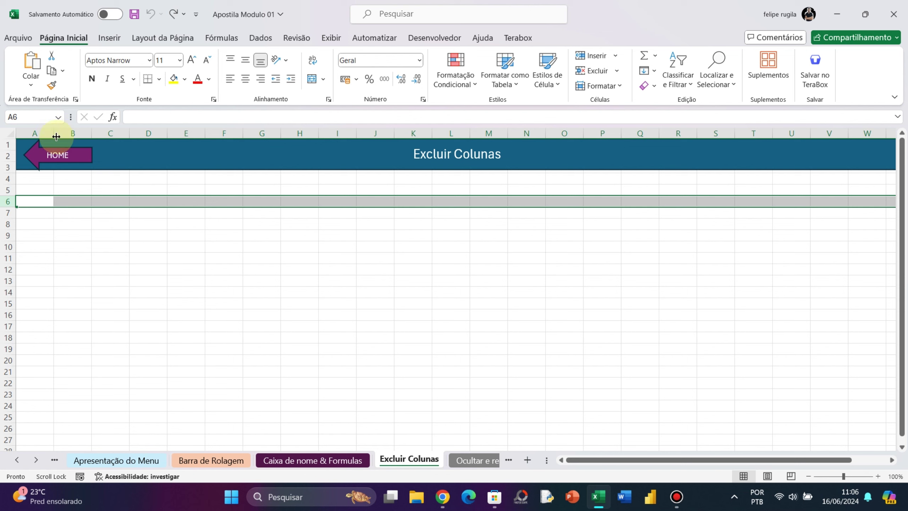
left_click(42, 136)
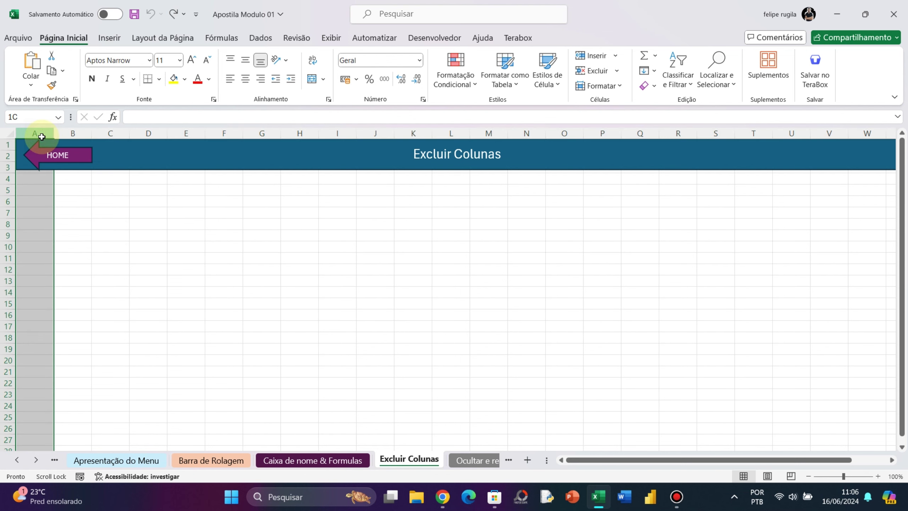
left_click_drag(42, 136, 689, 134)
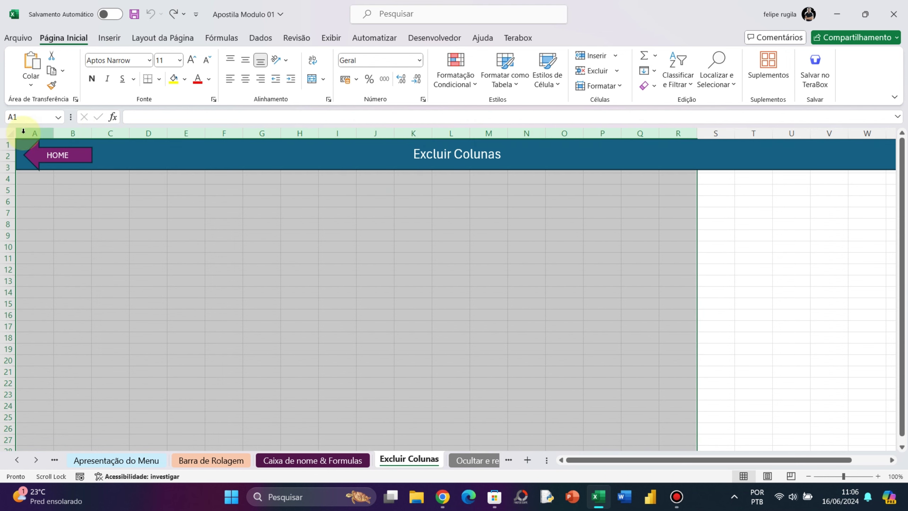
left_click(94, 259)
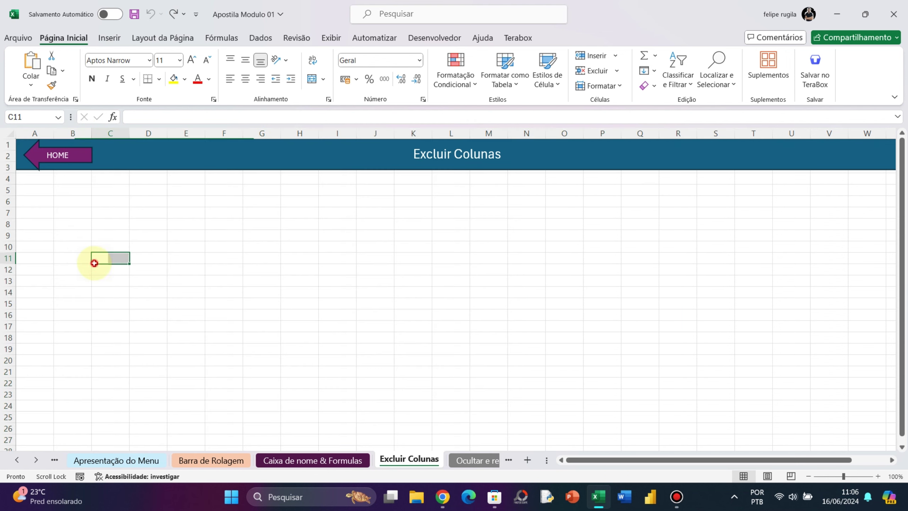
left_click_drag(8, 145, 2, 388)
left_click(148, 314)
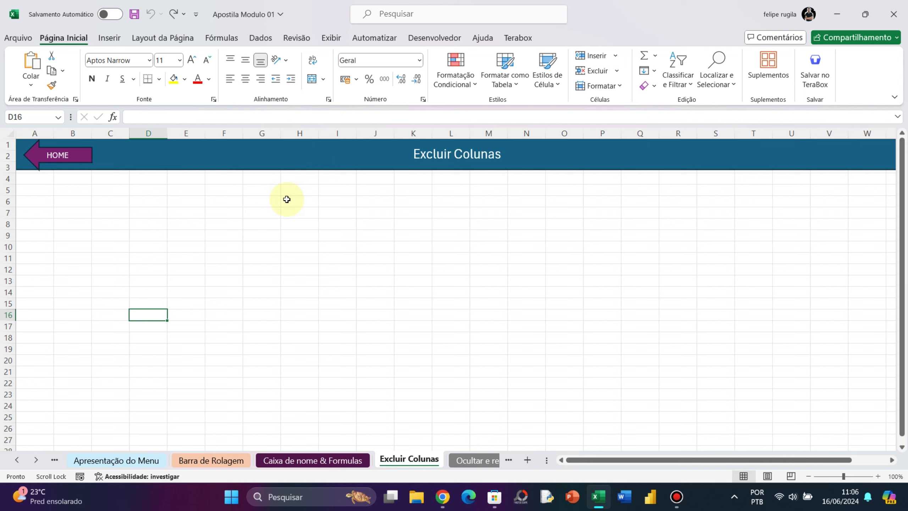
Delete the empty column G from the Excluir Colunas sheet, and undo the deletion
left_click(256, 211)
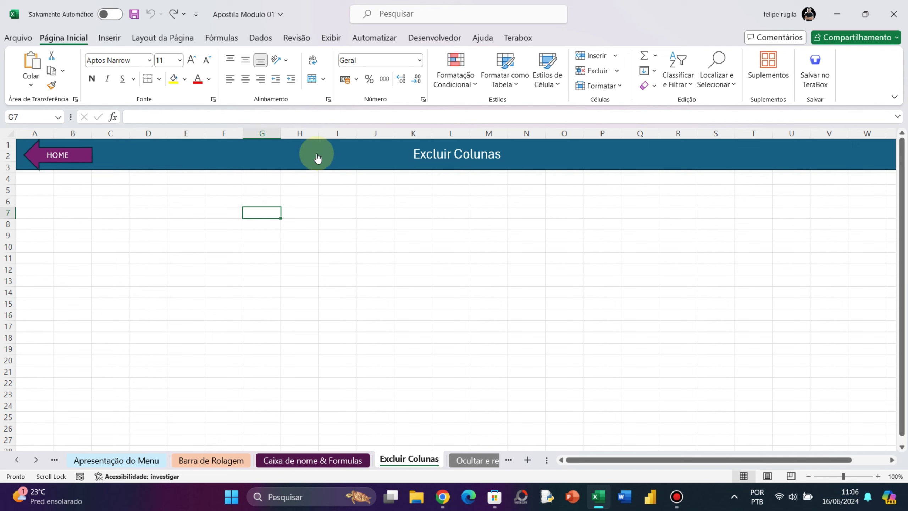
left_click(264, 134)
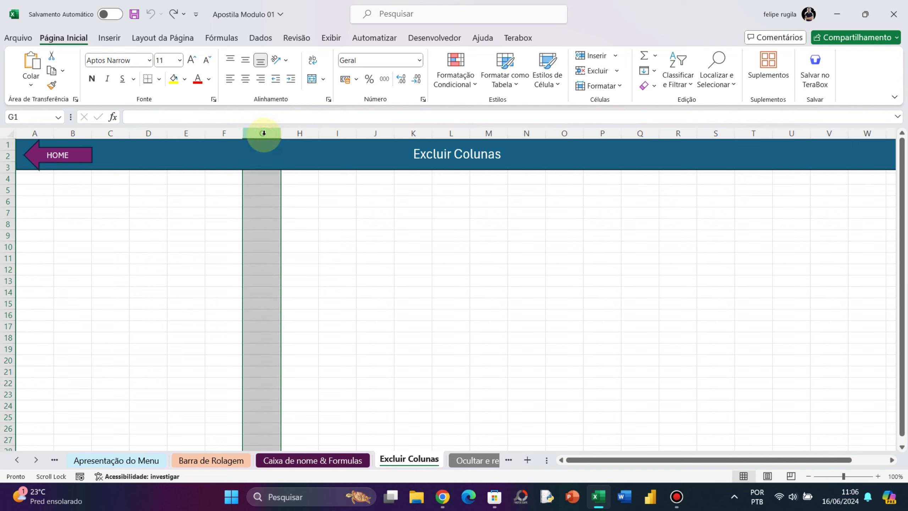
right_click(261, 137)
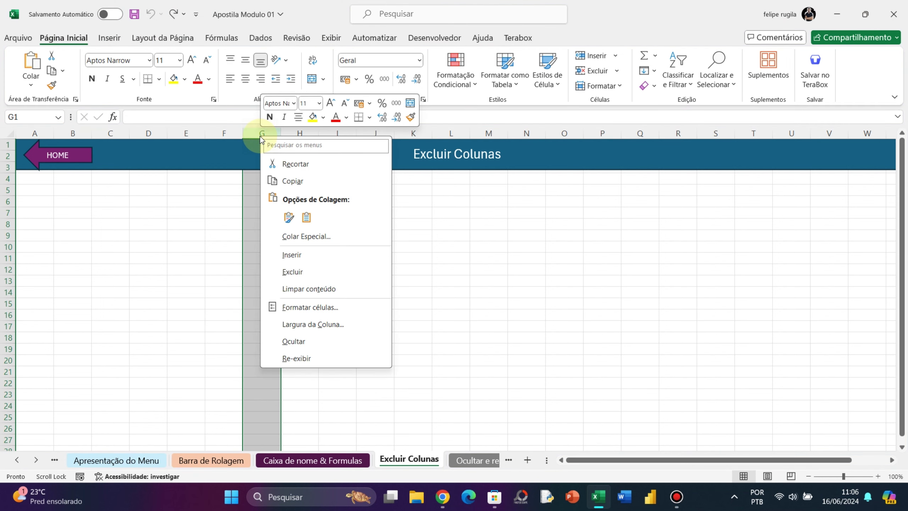
left_click(302, 273)
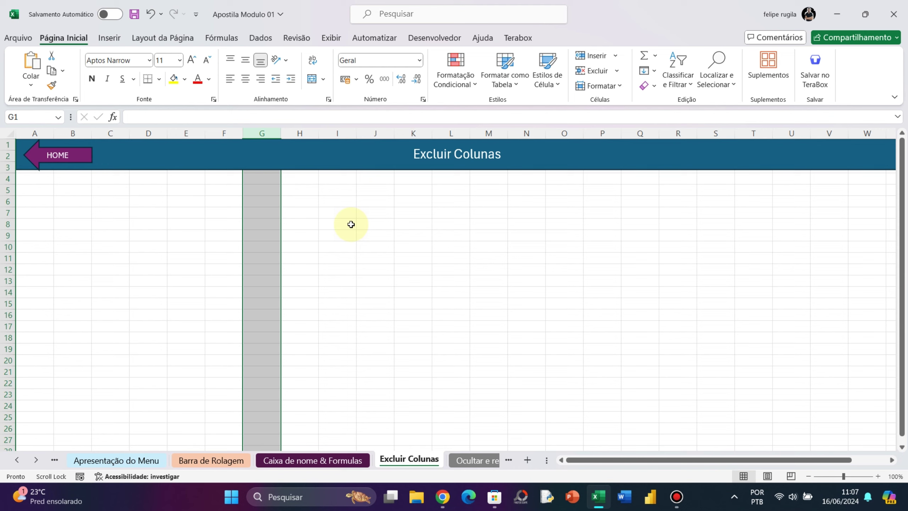
key("ctrl+z")
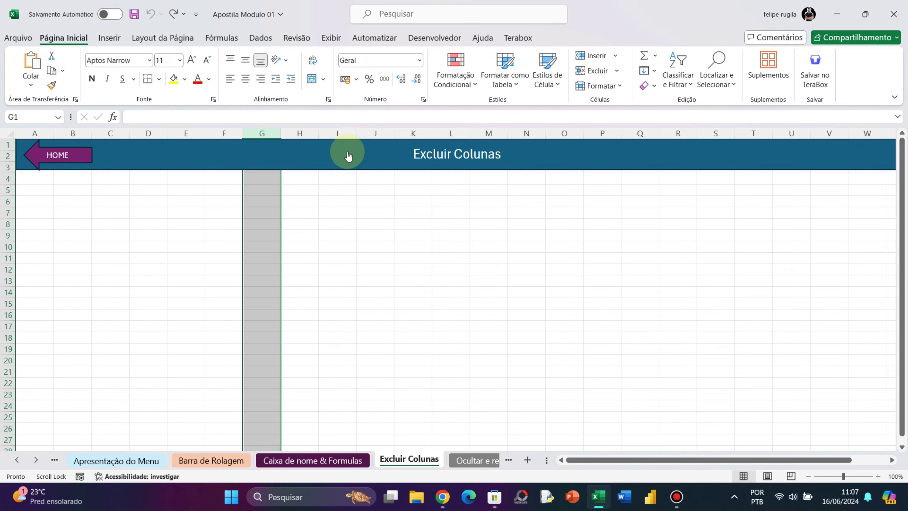
Delete the entire empty column G from the Excluir Colunas sheet
left_click(265, 194)
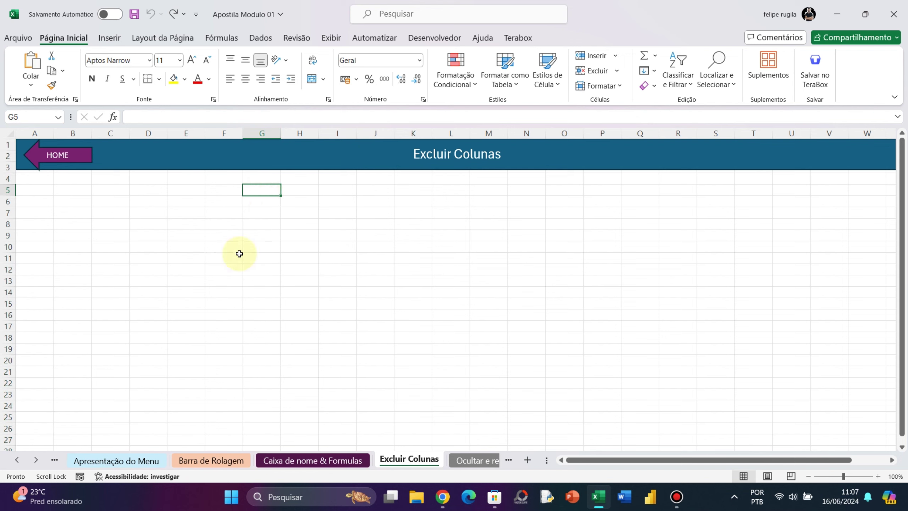
left_click(258, 133)
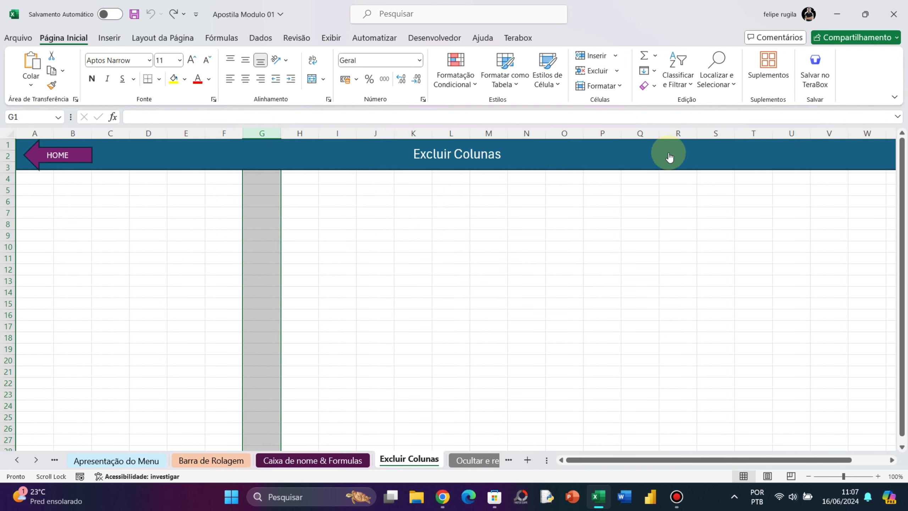
right_click(258, 131)
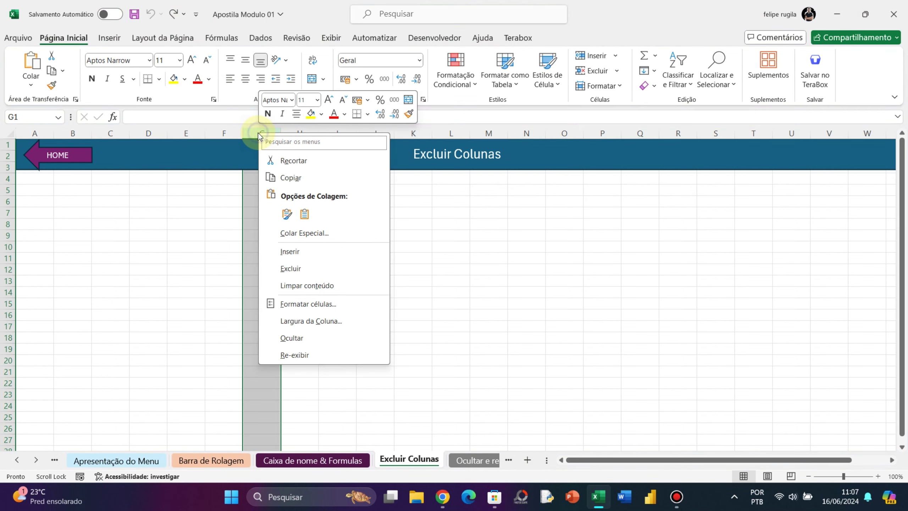
left_click(304, 268)
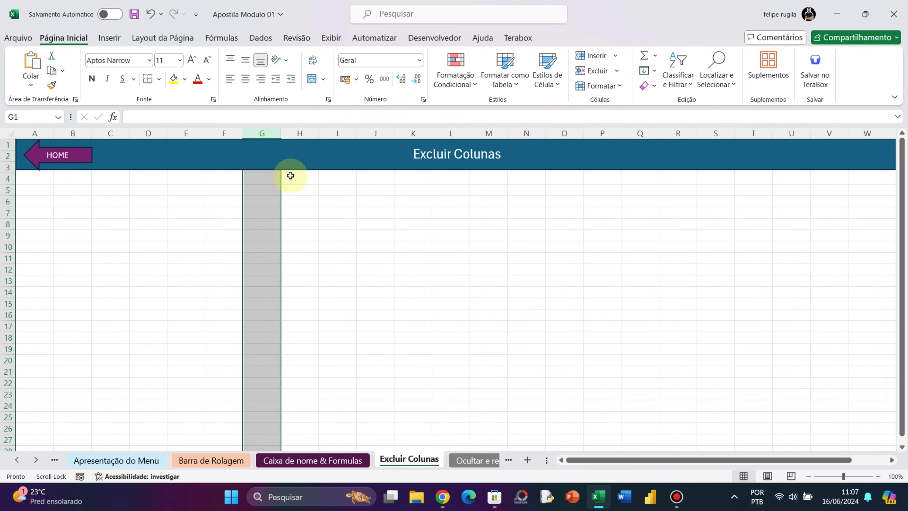
left_click(271, 233)
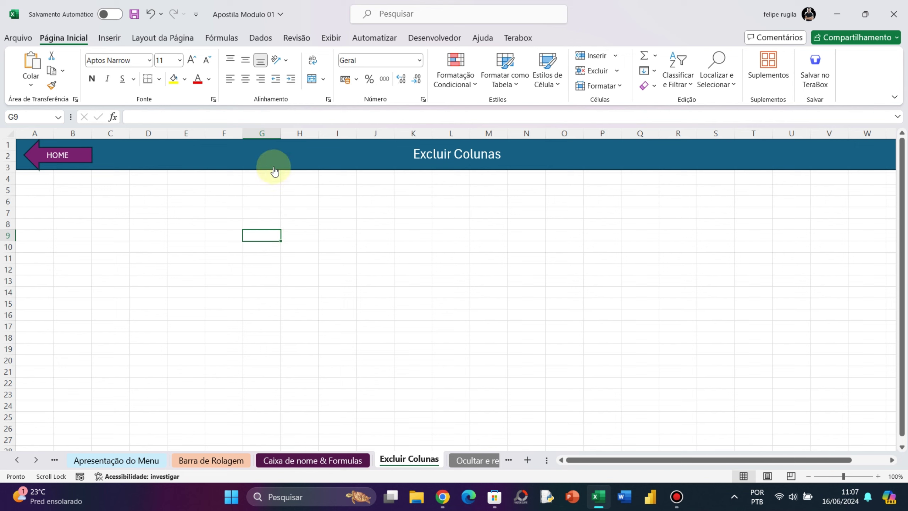
left_click_drag(267, 180, 274, 372)
left_click(274, 282)
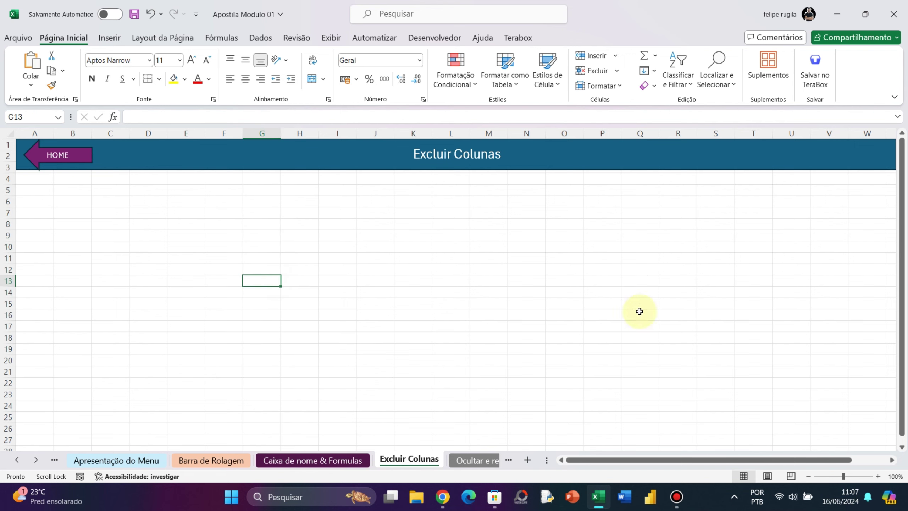
Enter the value 1 in each cell from G6 down to G15
left_click(260, 206)
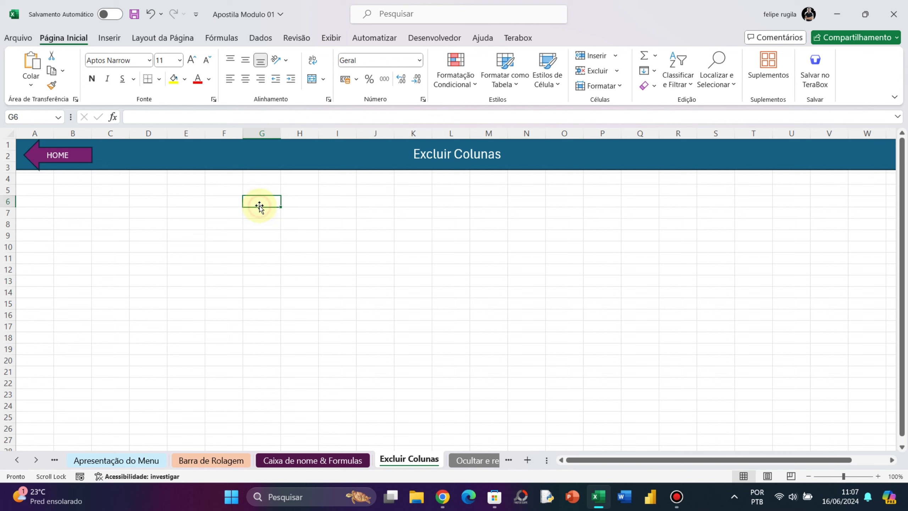
double_click(261, 201)
type("1")
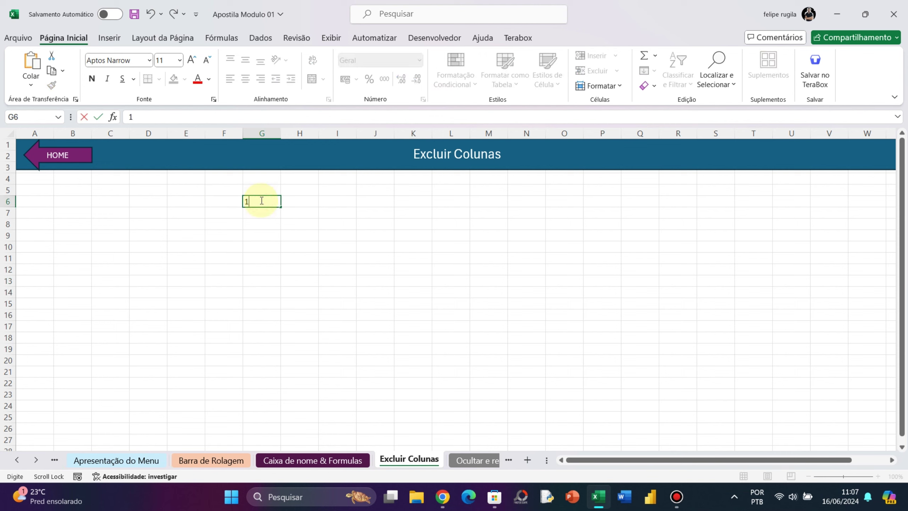
type(" 1 1 1 1 1 1 1 1 1")
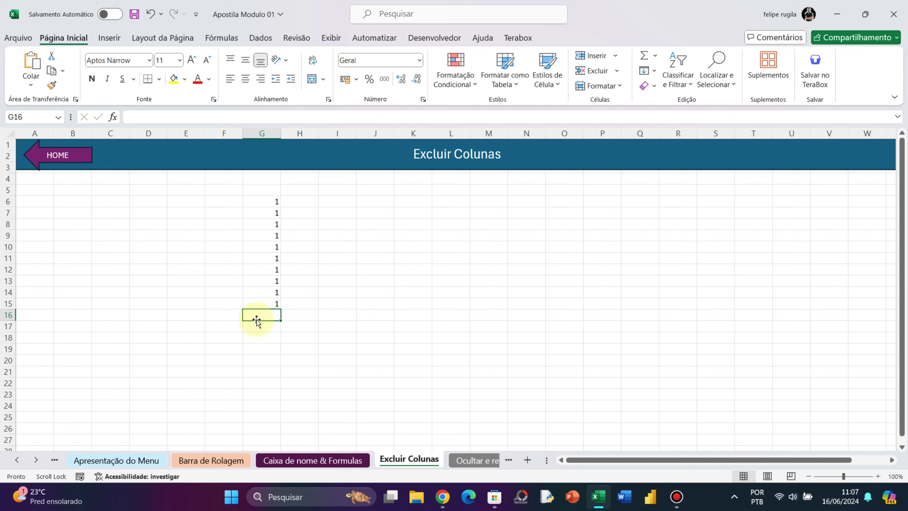
Delete column G together with its column of 1s, and undo the deletion
left_click(263, 133)
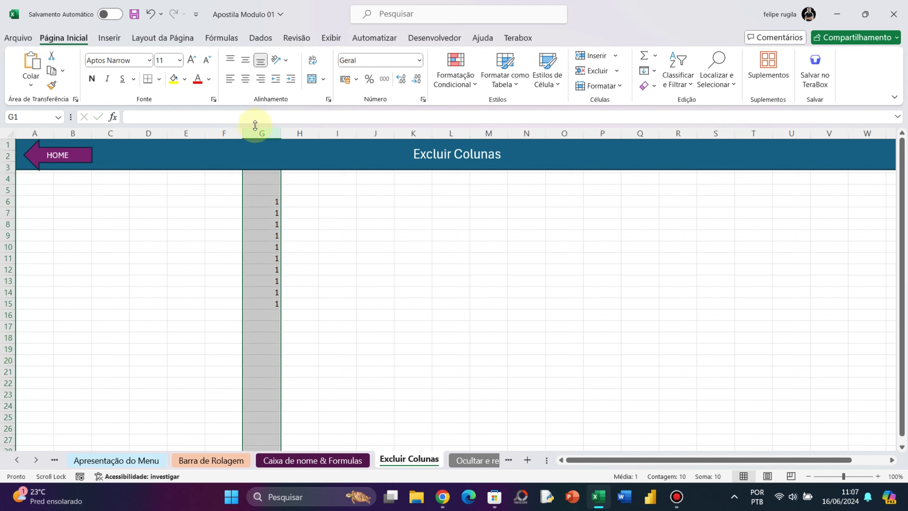
right_click(262, 137)
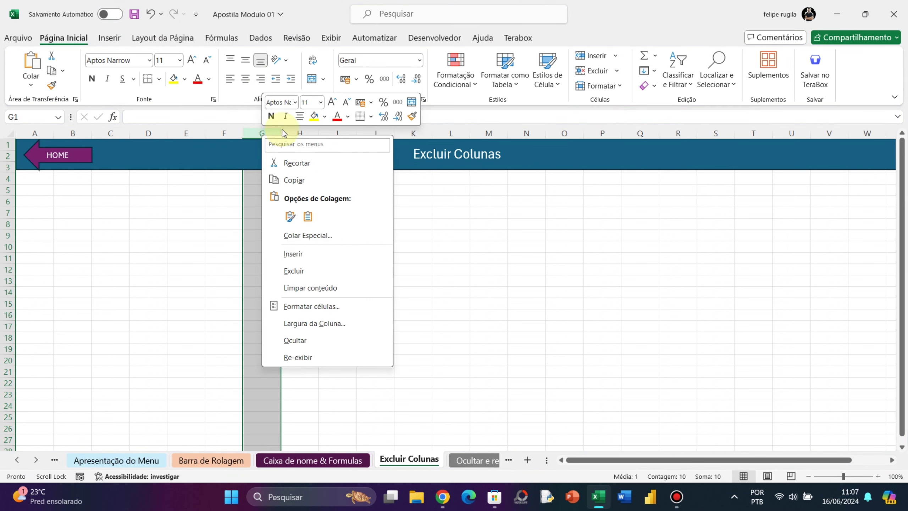
left_click(344, 270)
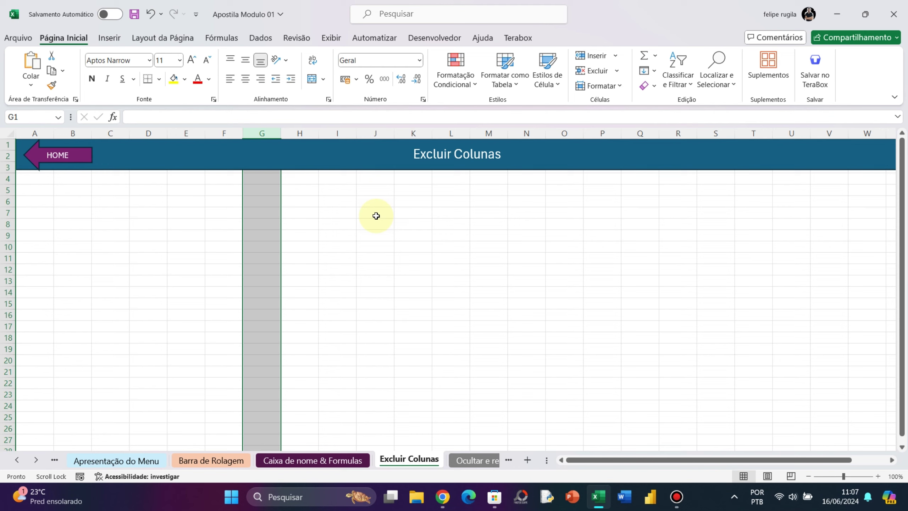
key("ctrl+z")
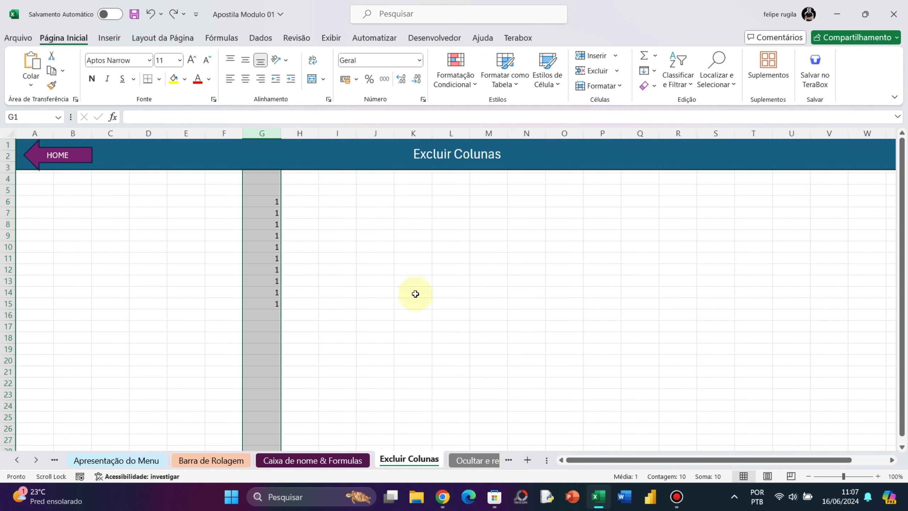
left_click(258, 210)
left_click_drag(257, 189, 238, 340)
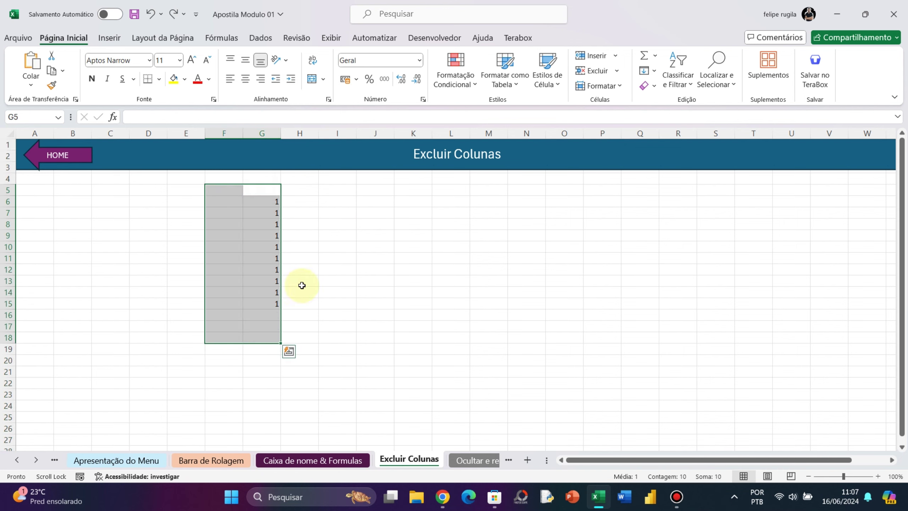
left_click(171, 238)
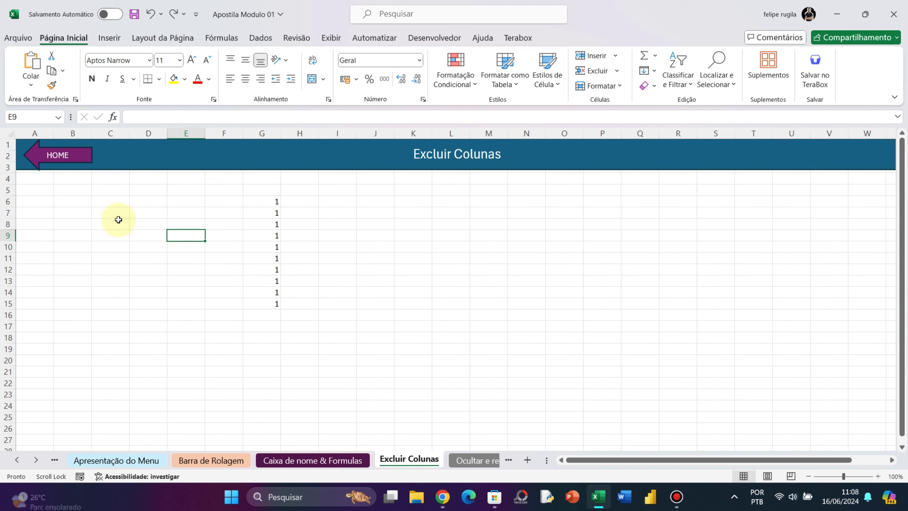
Try to delete the entire row 7 from the sheet
left_click(3, 214)
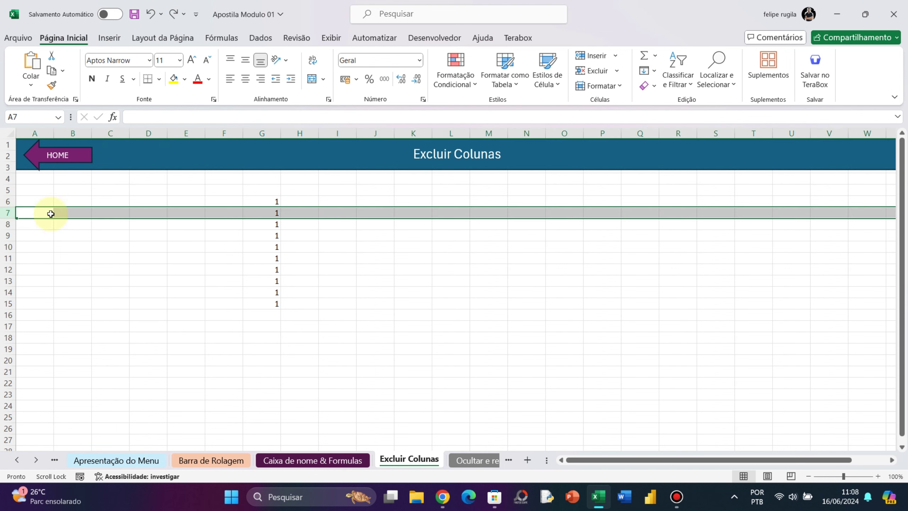
right_click(5, 214)
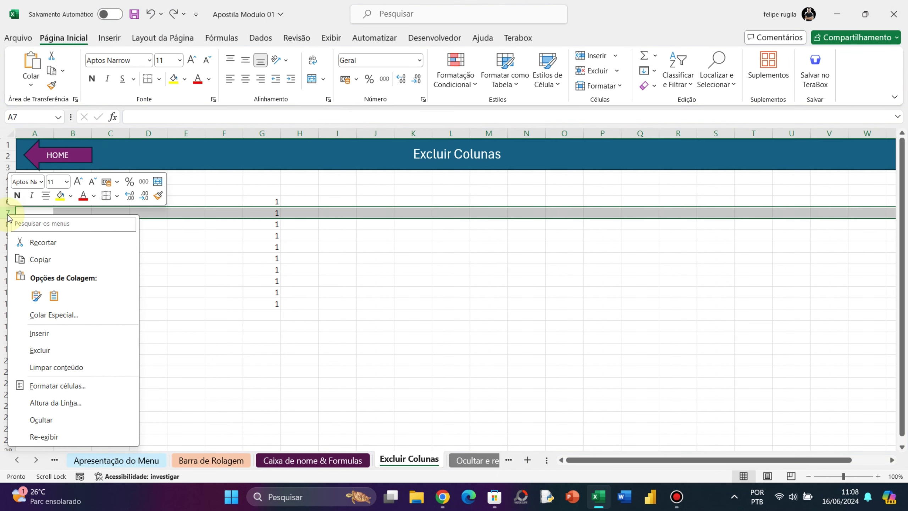
left_click(59, 351)
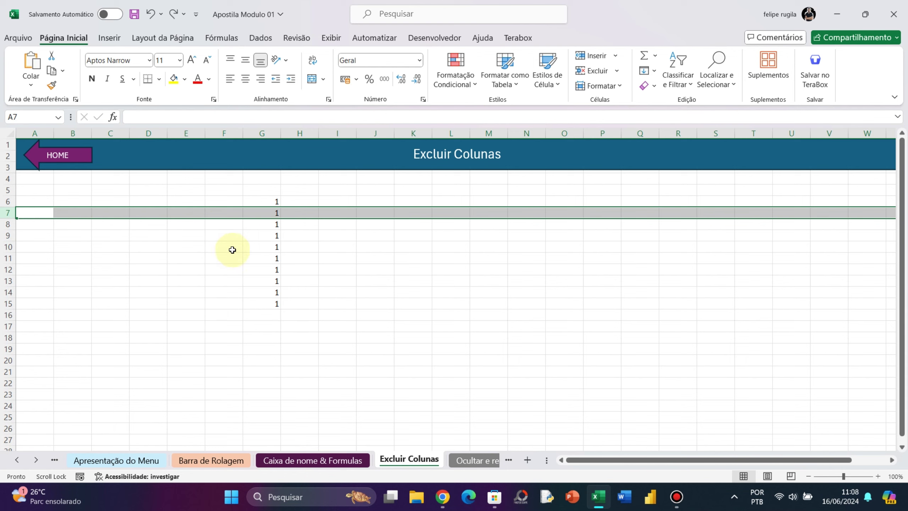
left_click(131, 247)
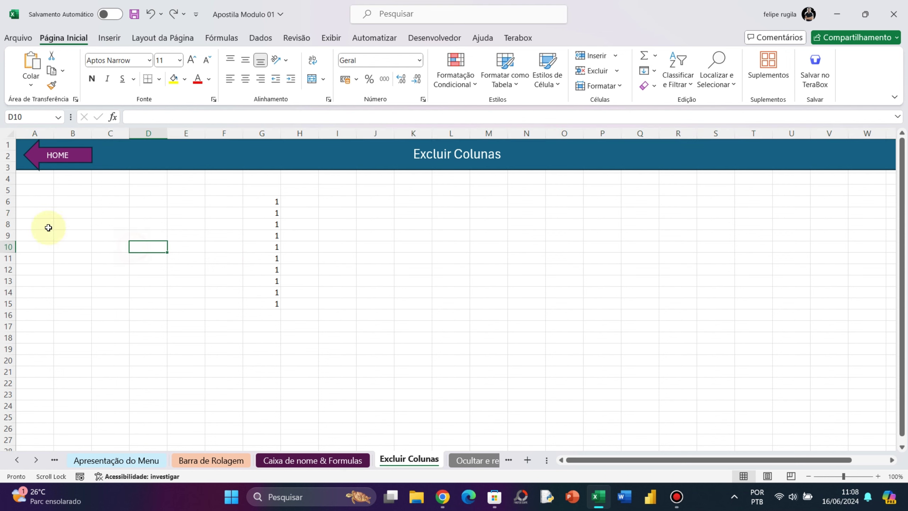
Delete rows 4 through 17, including those holding the 1s in column G, from the Excluir Colunas sheet
left_click(6, 178)
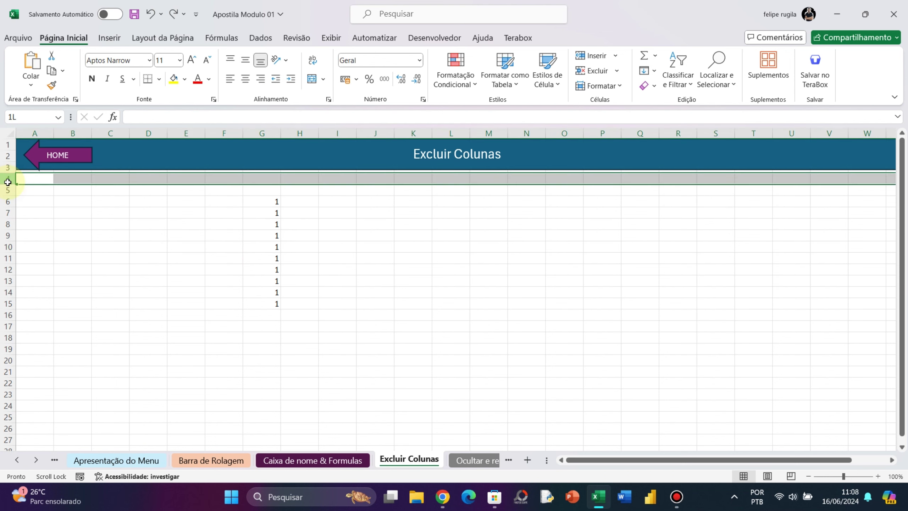
left_click_drag(7, 182, 7, 326)
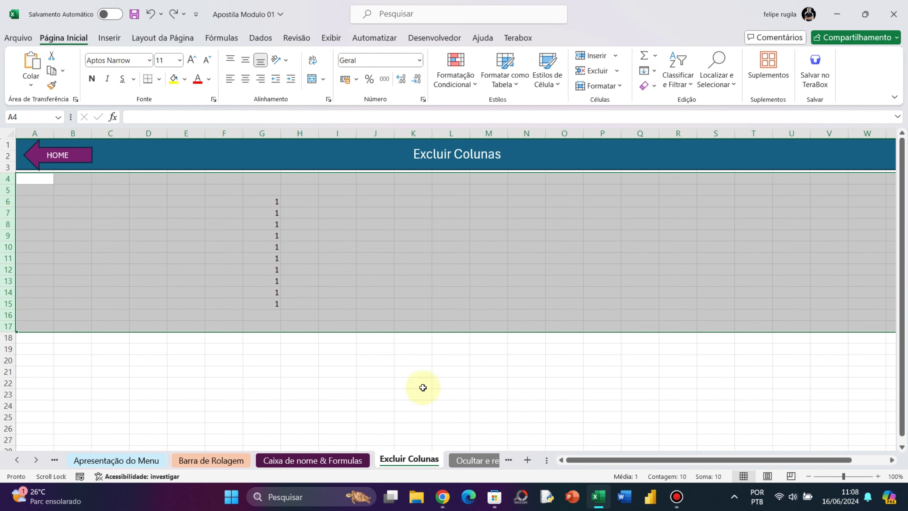
right_click(6, 212)
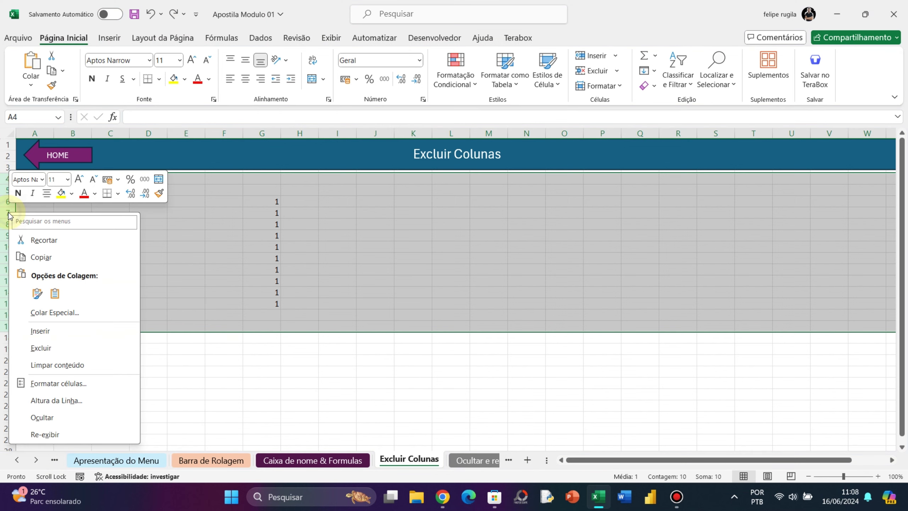
left_click(78, 345)
left_click(245, 261)
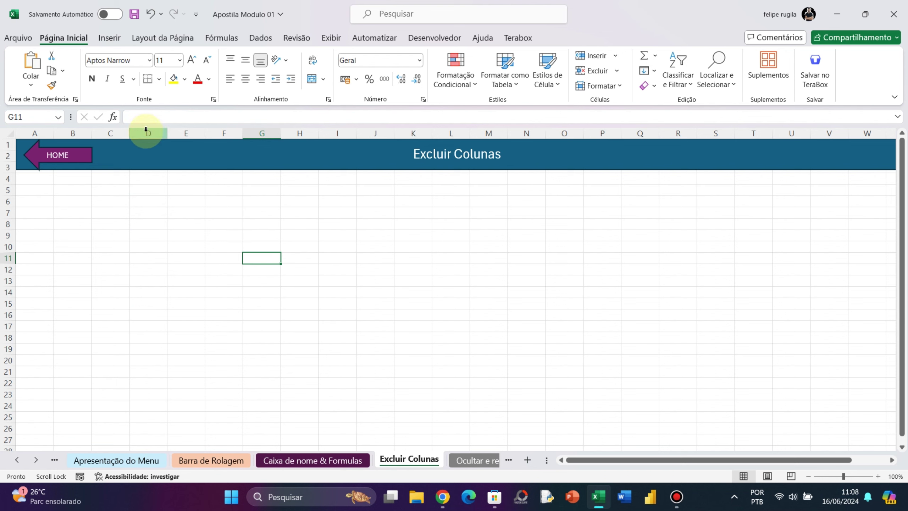
Delete the empty columns D through N from the Excluir Colunas sheet
left_click_drag(146, 133, 528, 133)
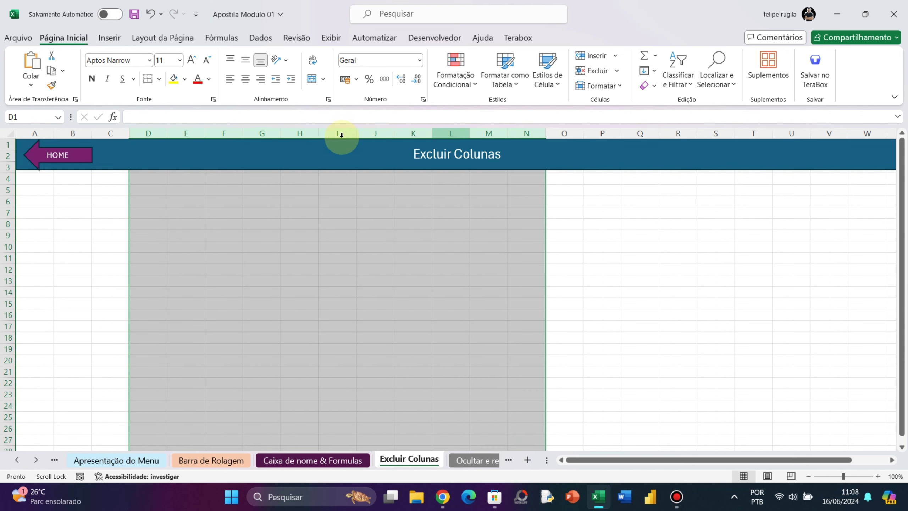
right_click(260, 133)
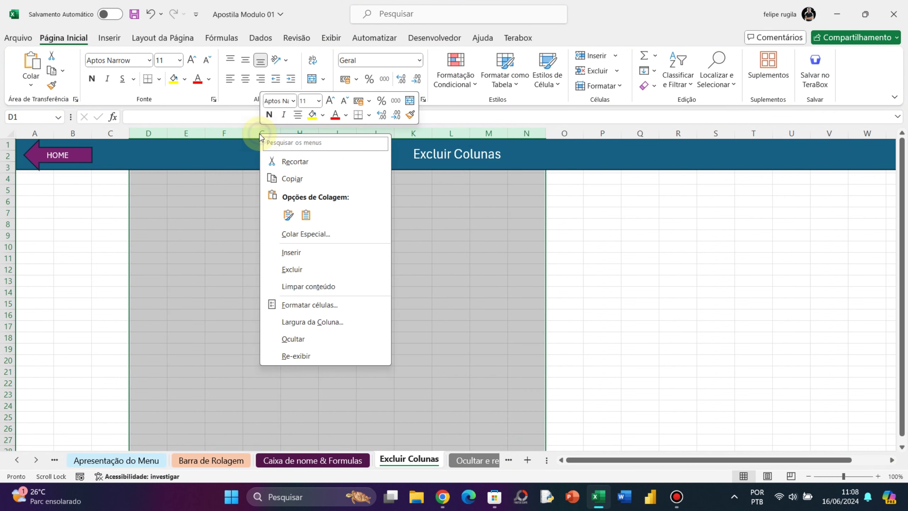
left_click(296, 268)
left_click(322, 257)
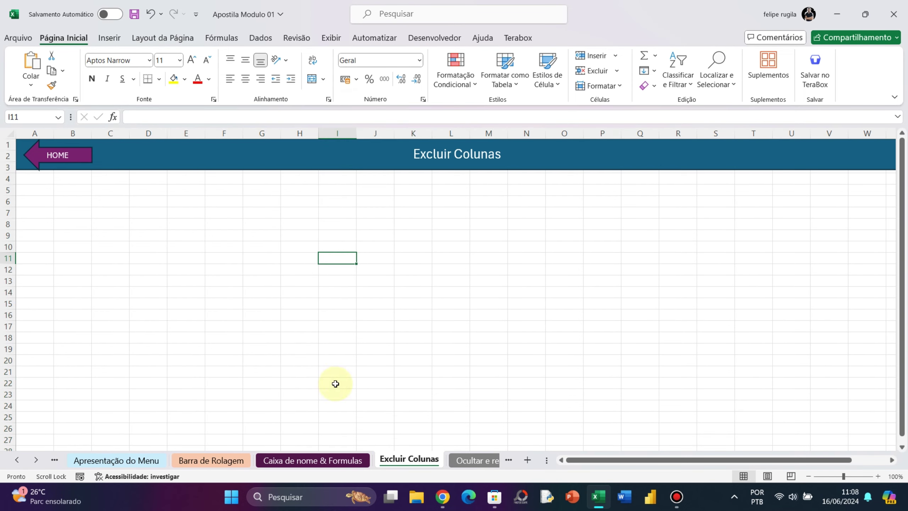
Return to the HOME sheet and go to the Ocultar & Re-exibir Colunas lesson sheet
left_click(36, 155)
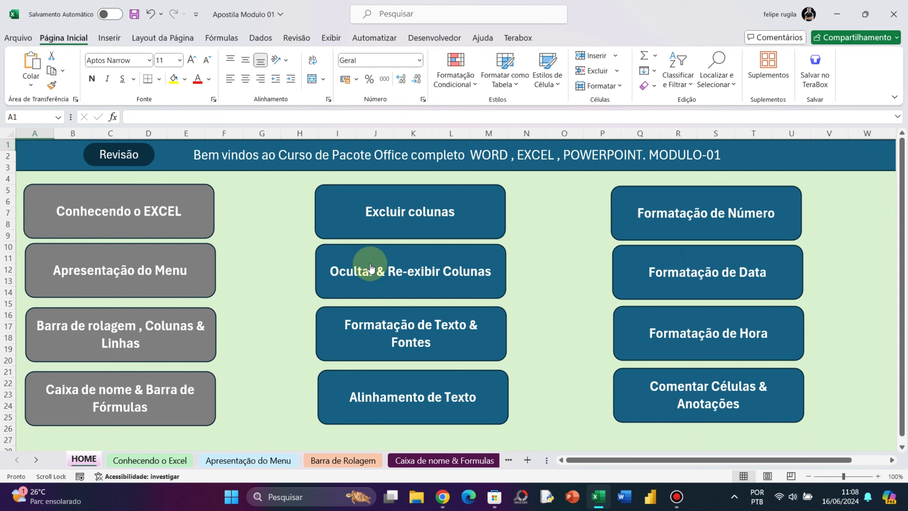
left_click(365, 275)
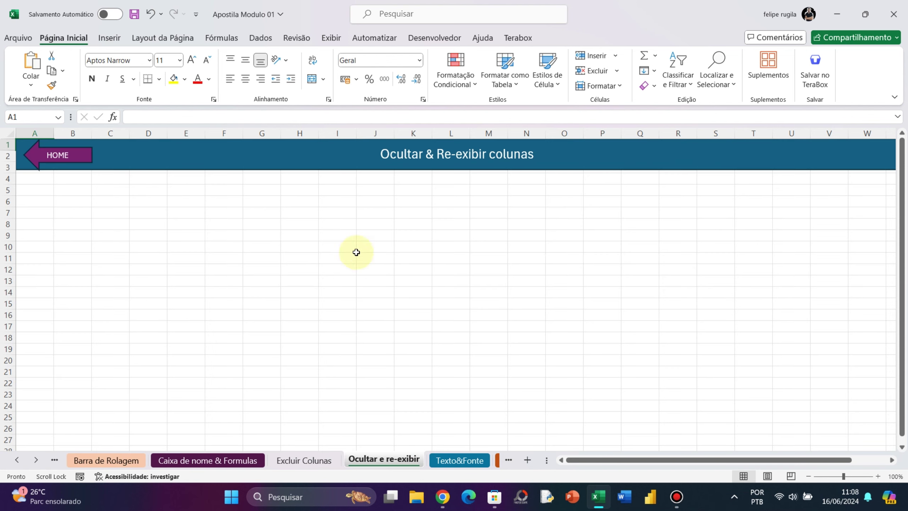
left_click(335, 221)
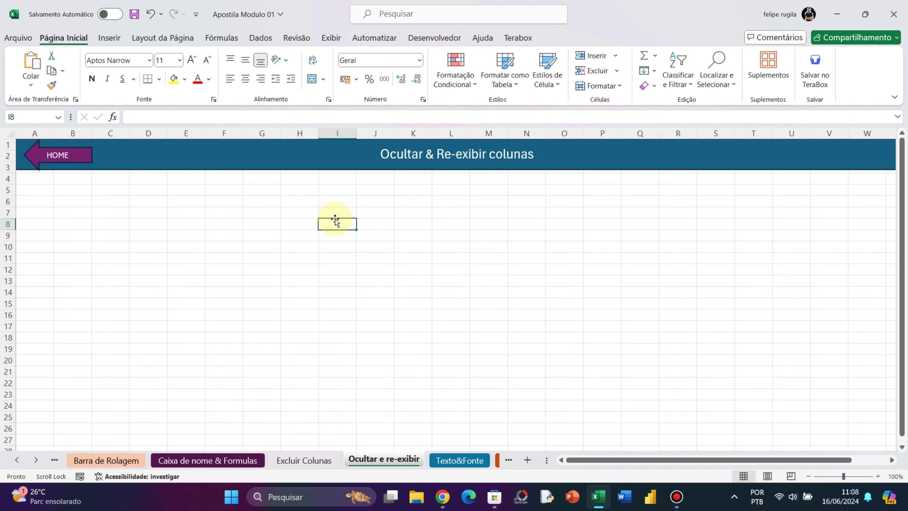
Hide column H on the Ocultar & Re-exibir colunas sheet, and undo the hiding
left_click(309, 132)
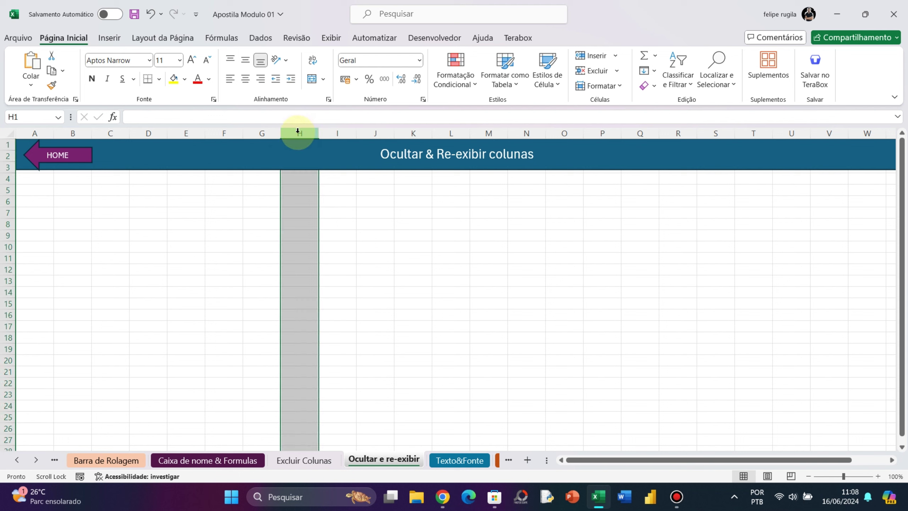
right_click(300, 135)
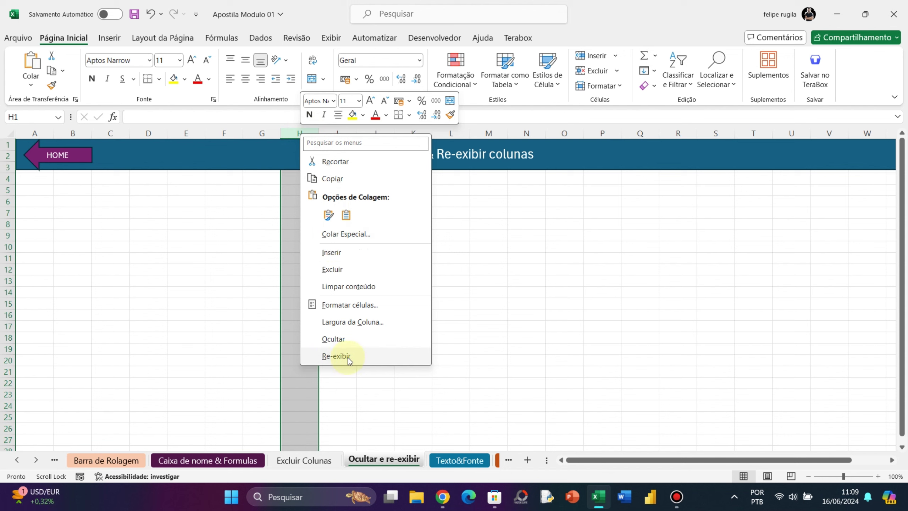
left_click(334, 339)
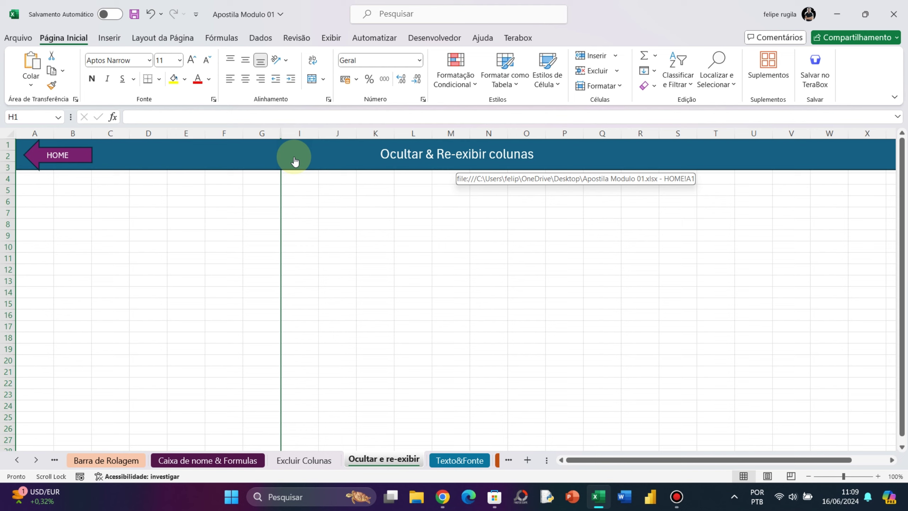
key("ctrl+z")
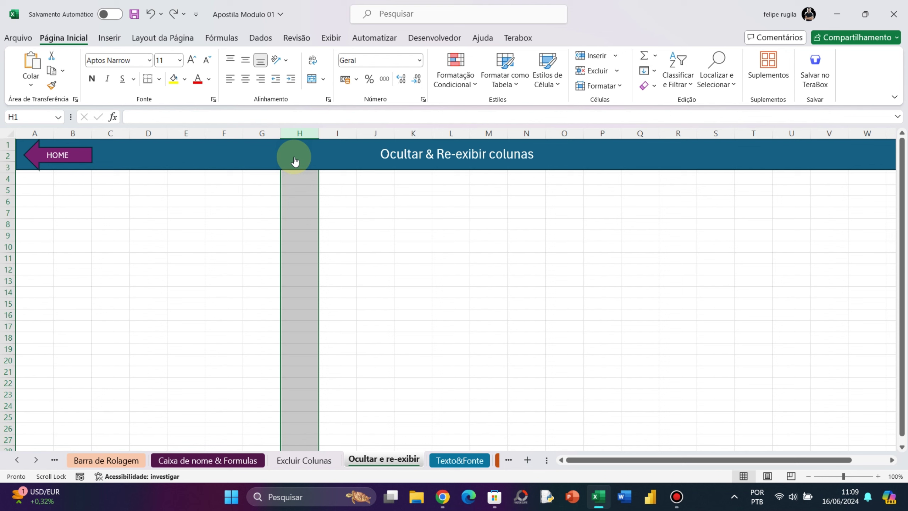
Hide column H on the Ocultar & Re-exibir colunas sheet
right_click(302, 133)
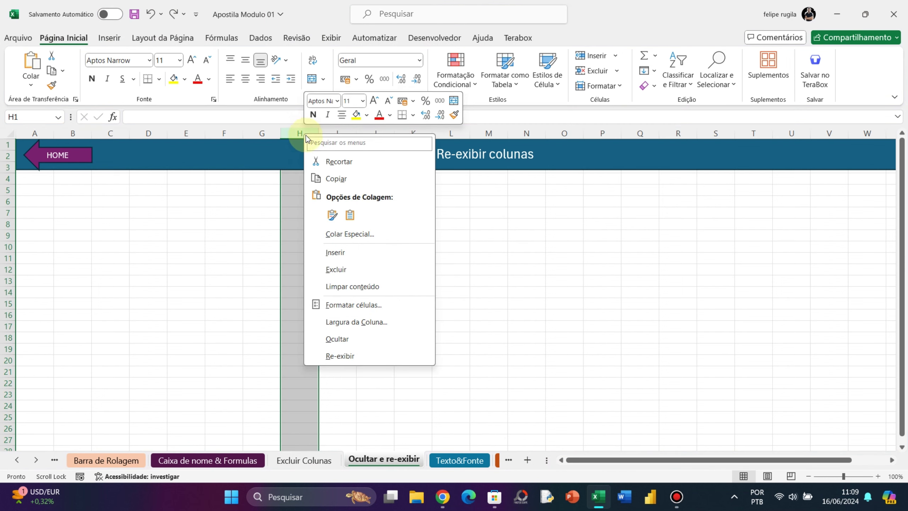
left_click(337, 339)
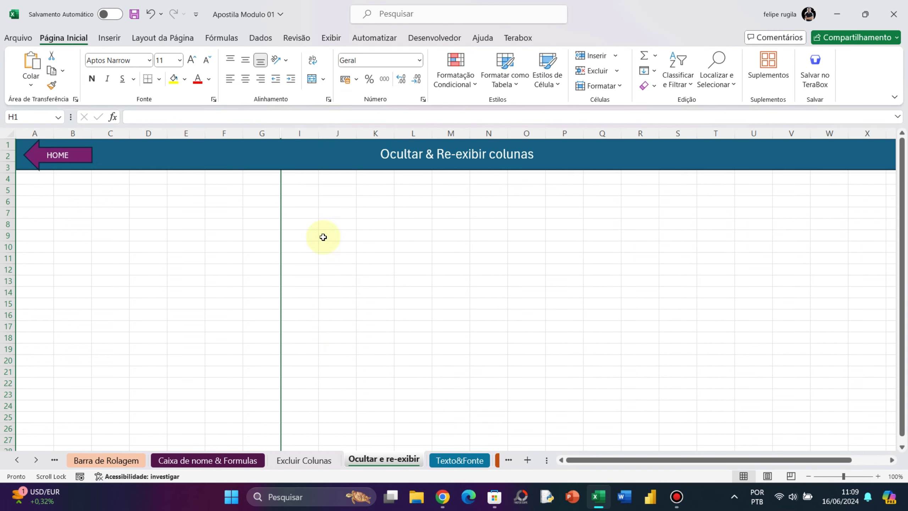
left_click(206, 205)
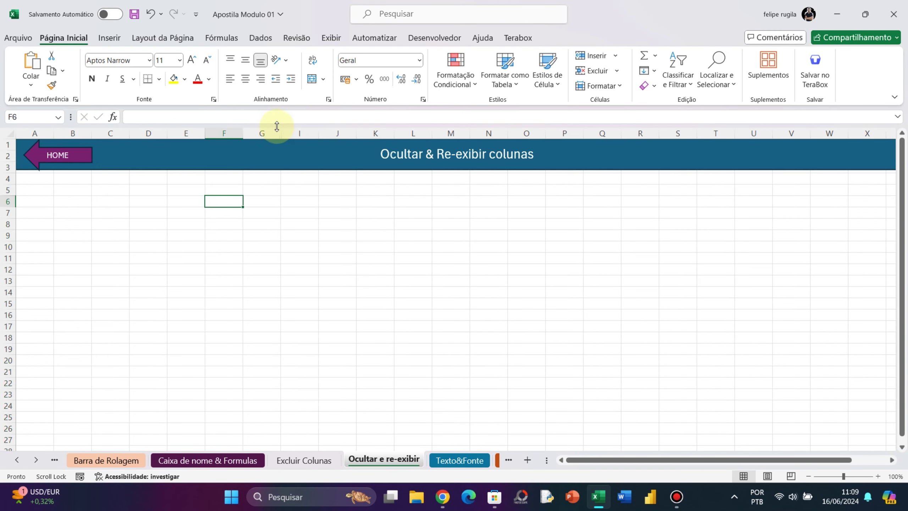
Hide row 4, directly below the sheet's blue title banner
left_click(8, 178)
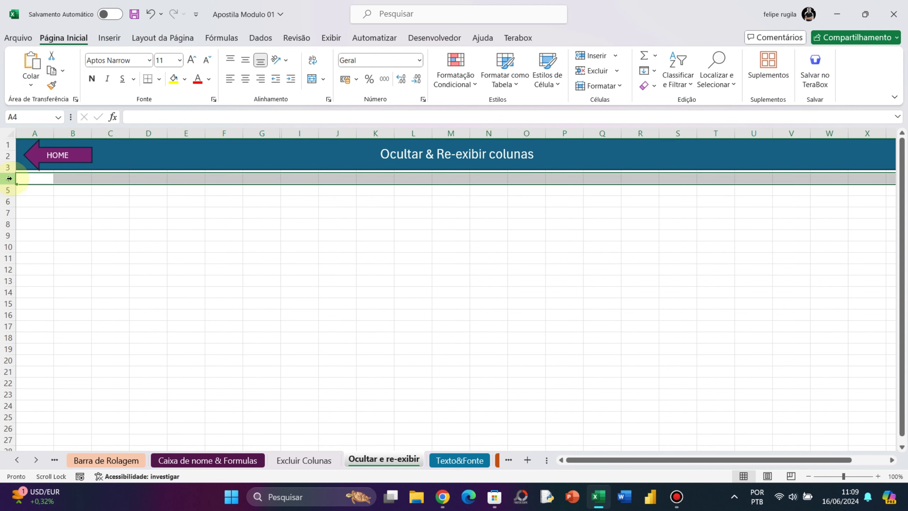
right_click(8, 178)
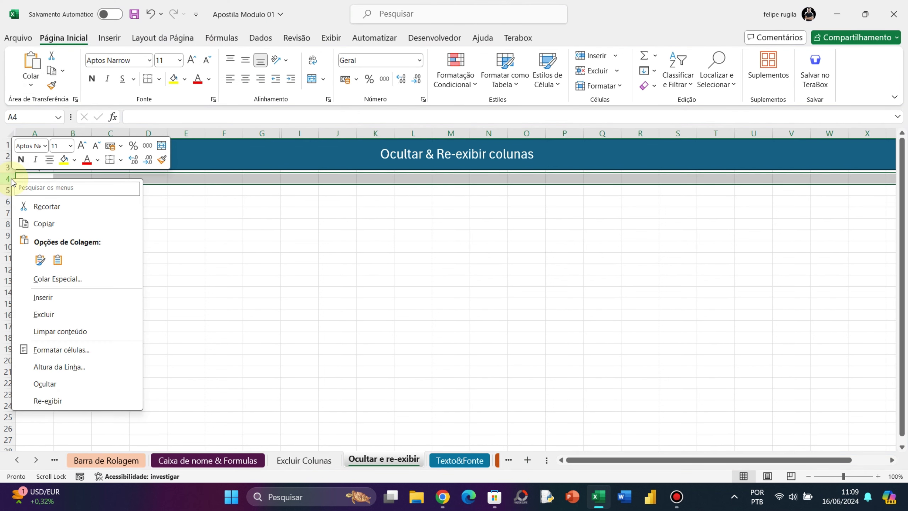
left_click(45, 383)
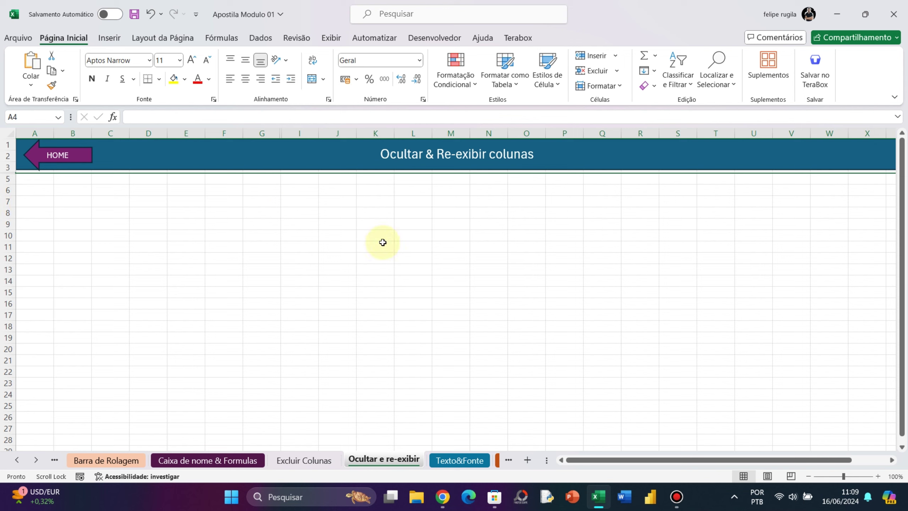
Try to unhide column H with only column G selected
right_click(280, 133)
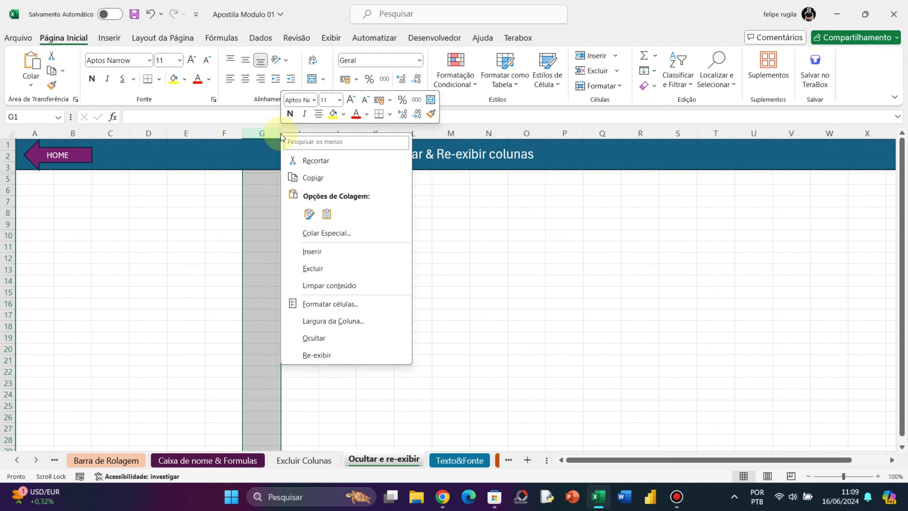
left_click(309, 355)
left_click(291, 223)
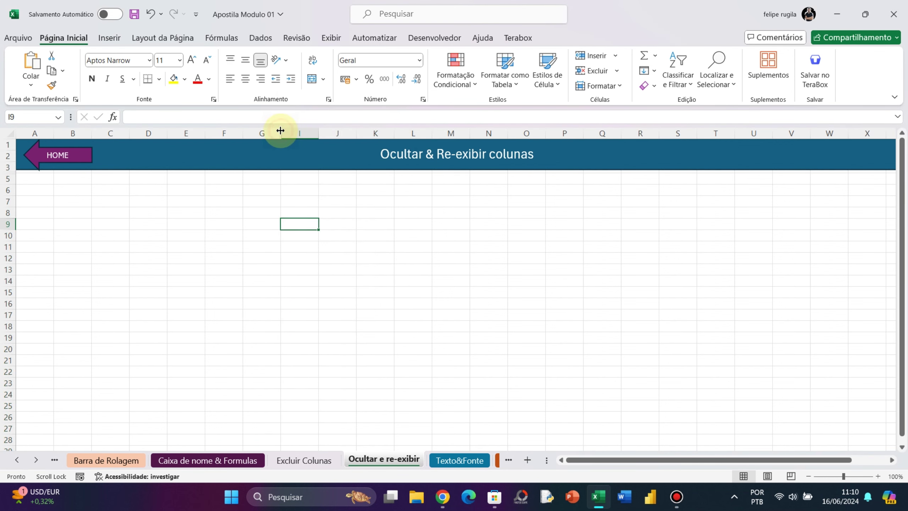
right_click(280, 130)
left_click(314, 351)
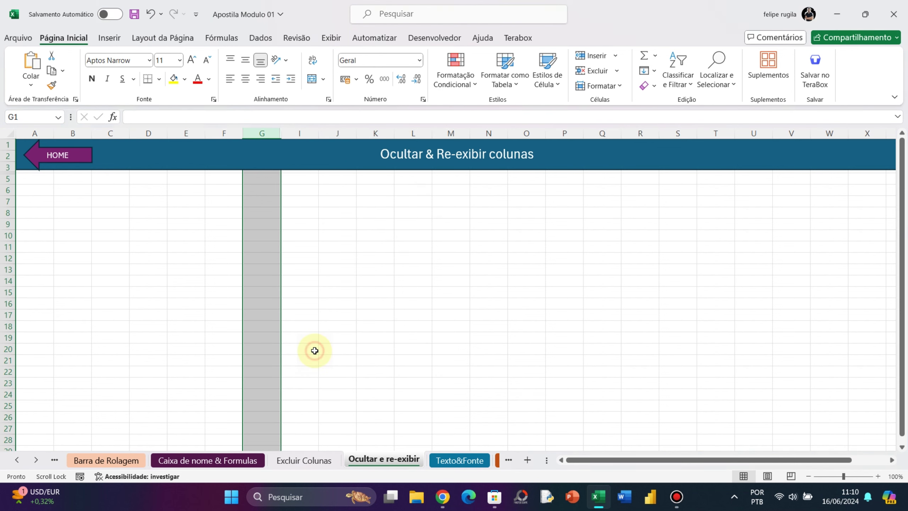
Unhide column H between columns G and I, and unhide row 4 below the title banner
right_click(279, 133)
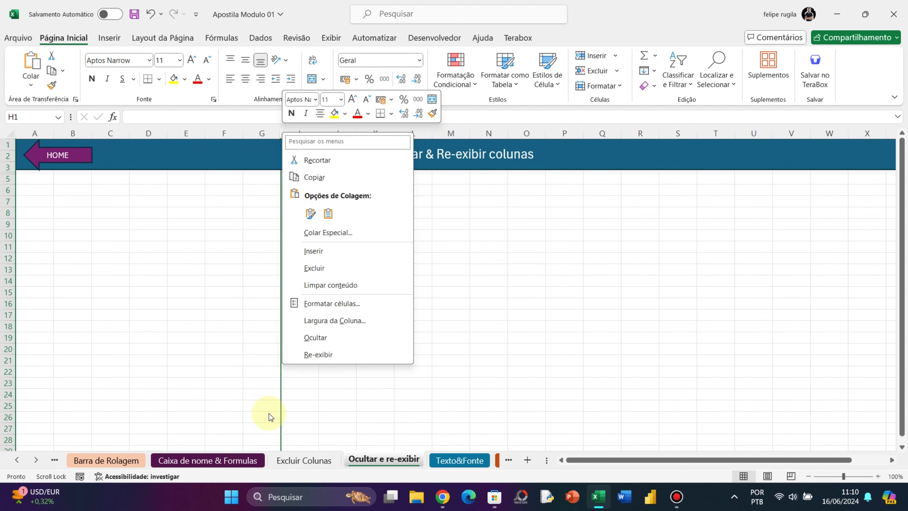
left_click(319, 354)
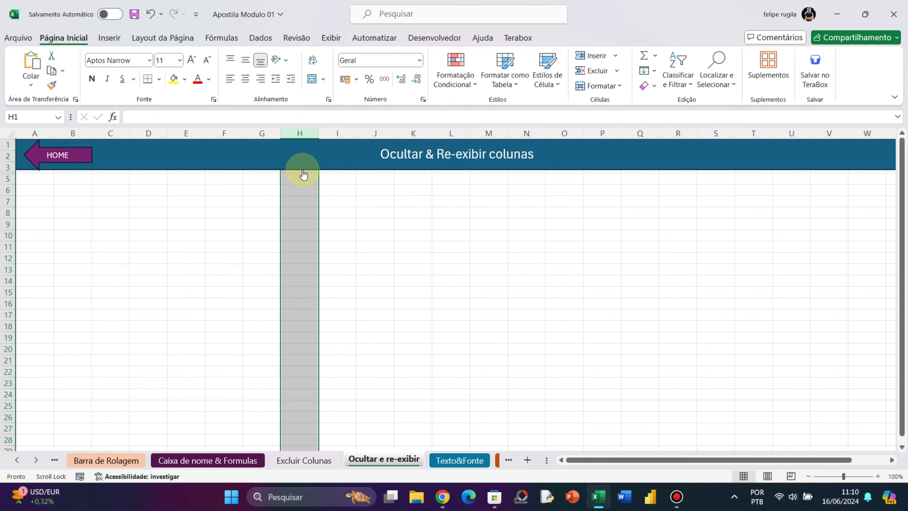
right_click(11, 172)
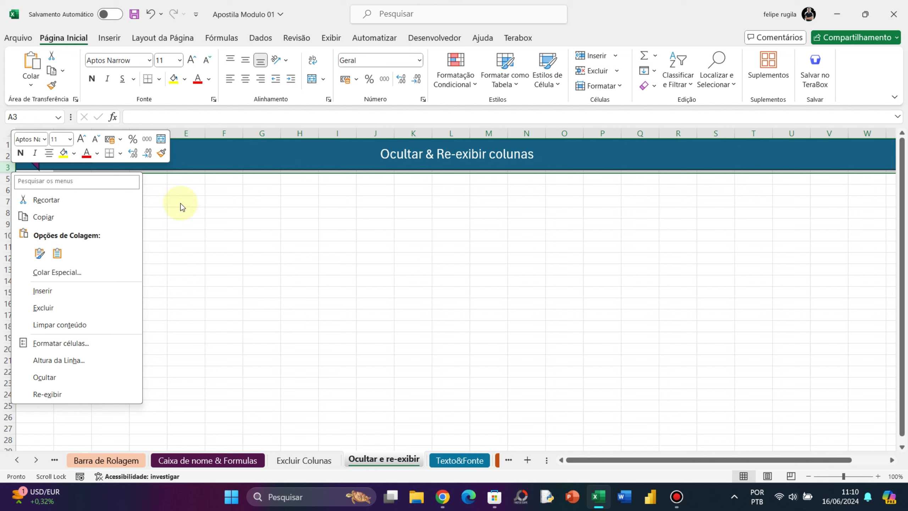
left_click(52, 390)
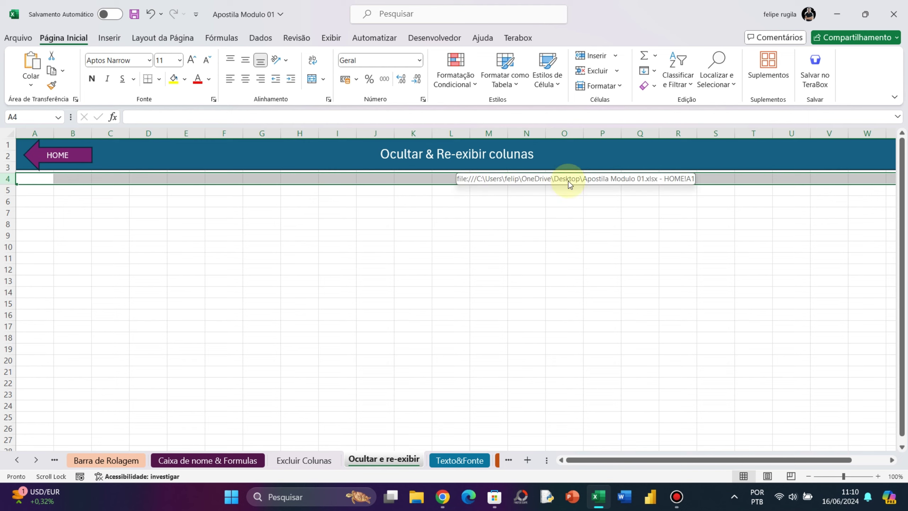
Return to the Excluir Colunas sheet through HOME and delete its columns D through M
left_click(36, 154)
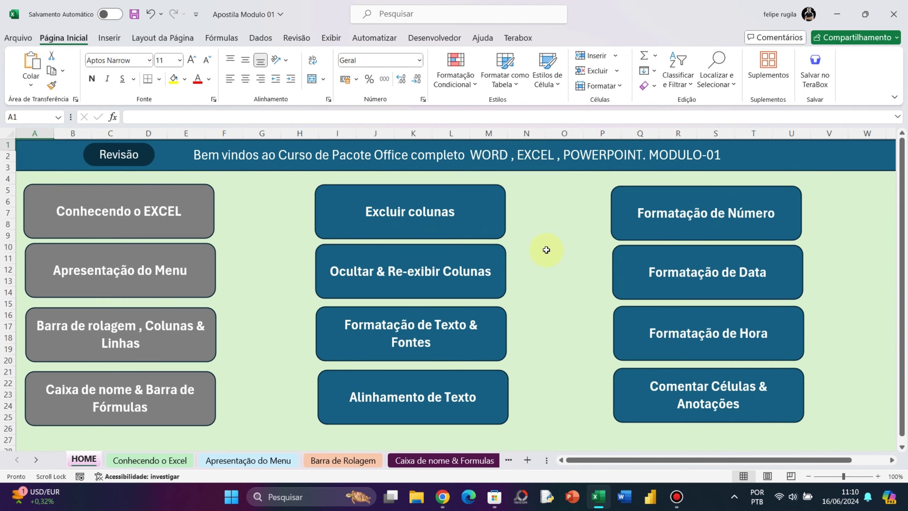
left_click(459, 224)
left_click_drag(142, 135, 497, 169)
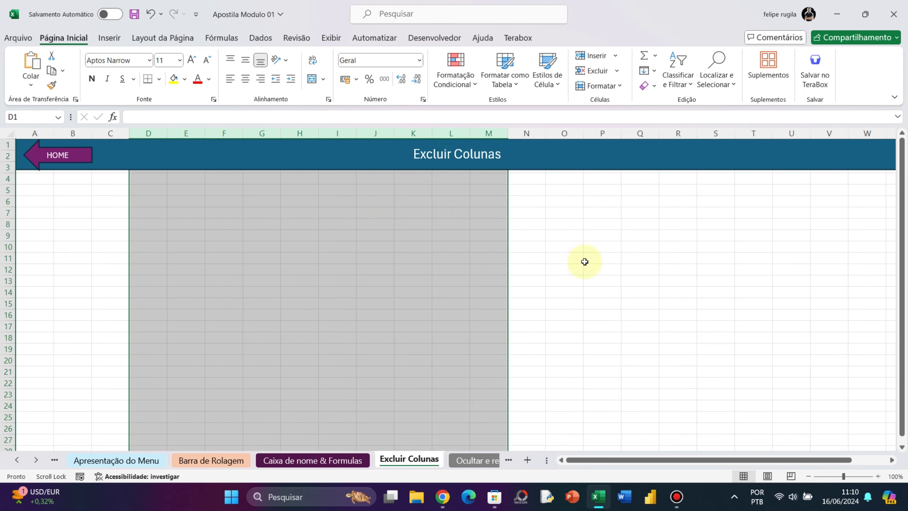
right_click(255, 134)
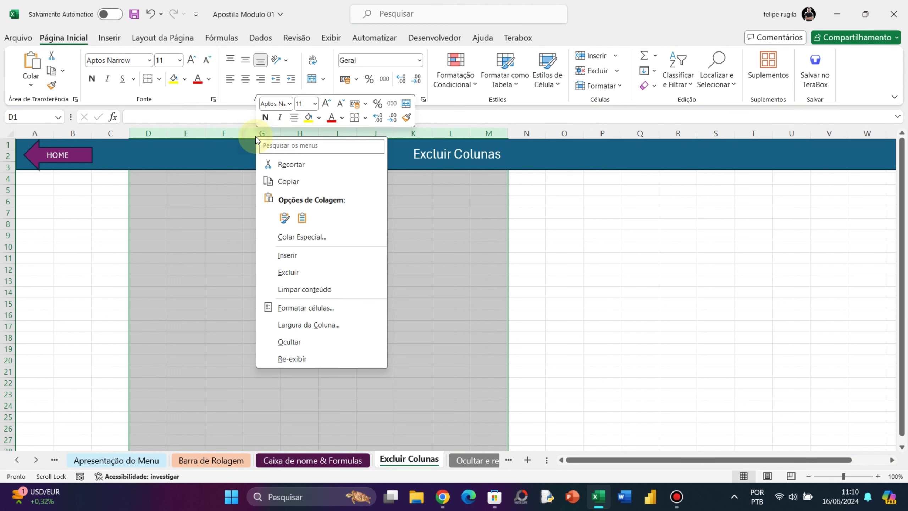
left_click(316, 270)
left_click(316, 269)
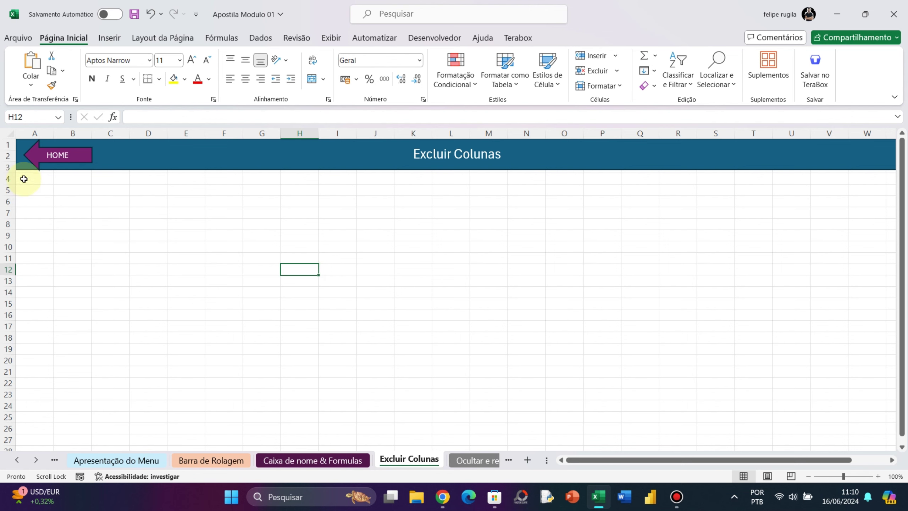
Delete rows 4 through 16 from the Excluir Colunas sheet
left_click(8, 179)
left_click_drag(10, 198, 9, 318)
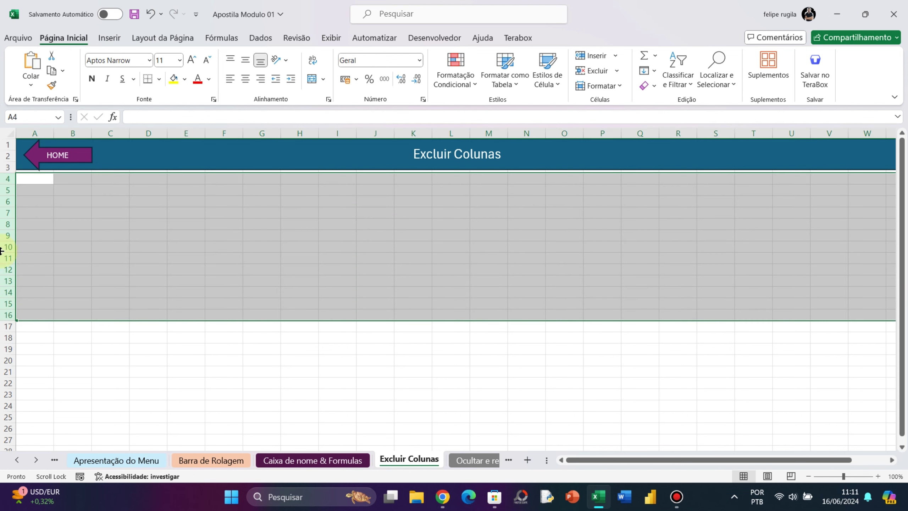
right_click(5, 225)
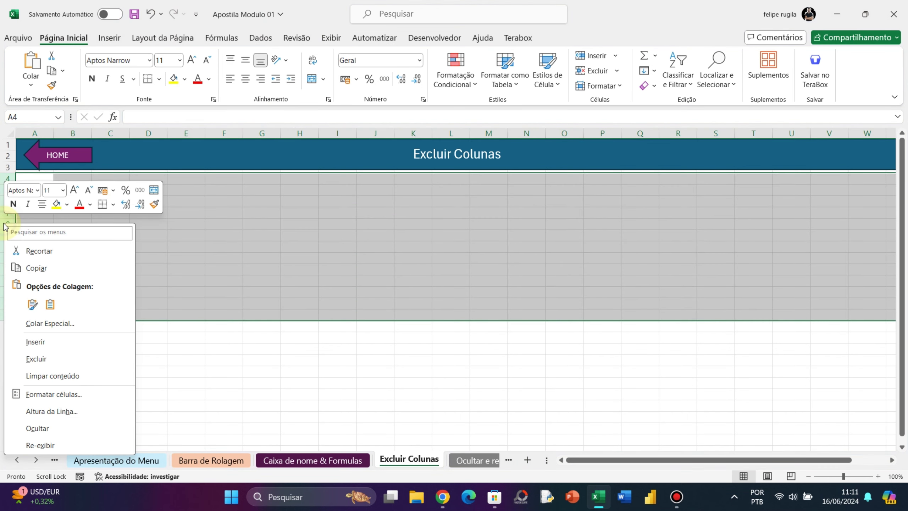
left_click(63, 356)
left_click(37, 246)
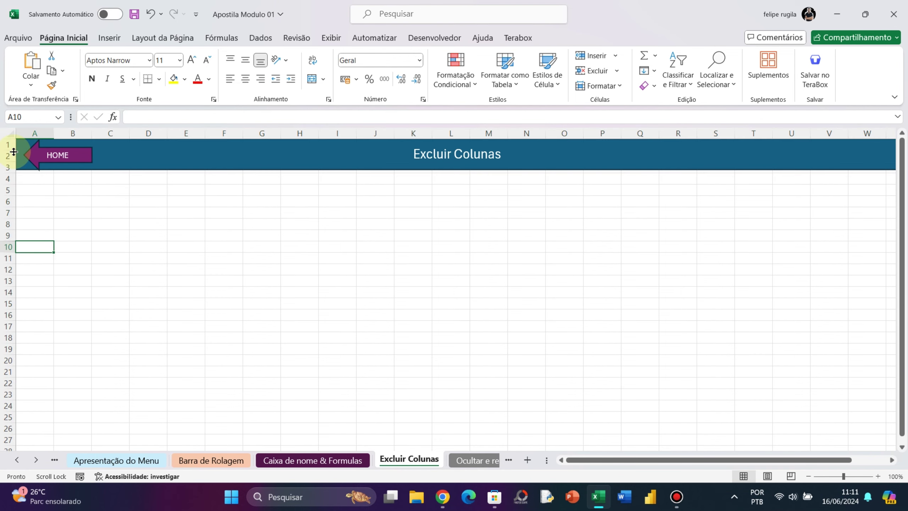
Try to delete the title banner rows 1 through 3 on the Excluir Colunas sheet
left_click(8, 167)
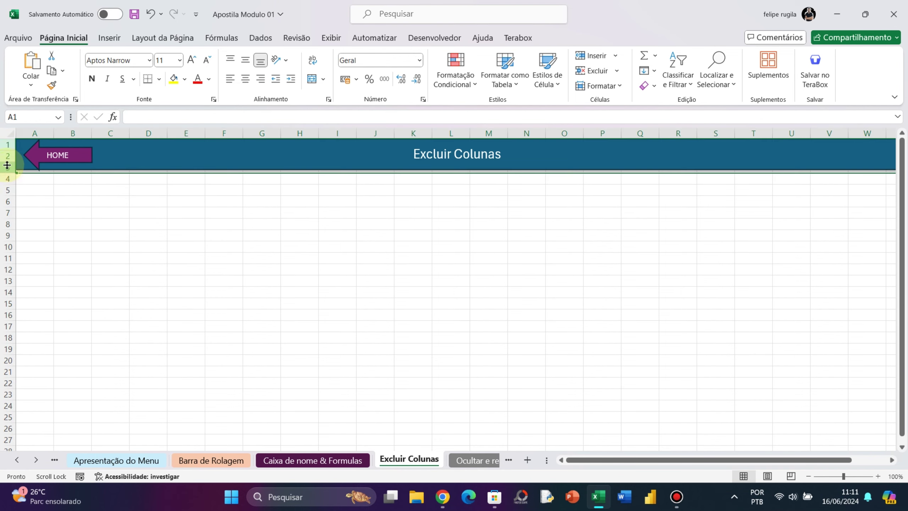
right_click(7, 167)
left_click(61, 293)
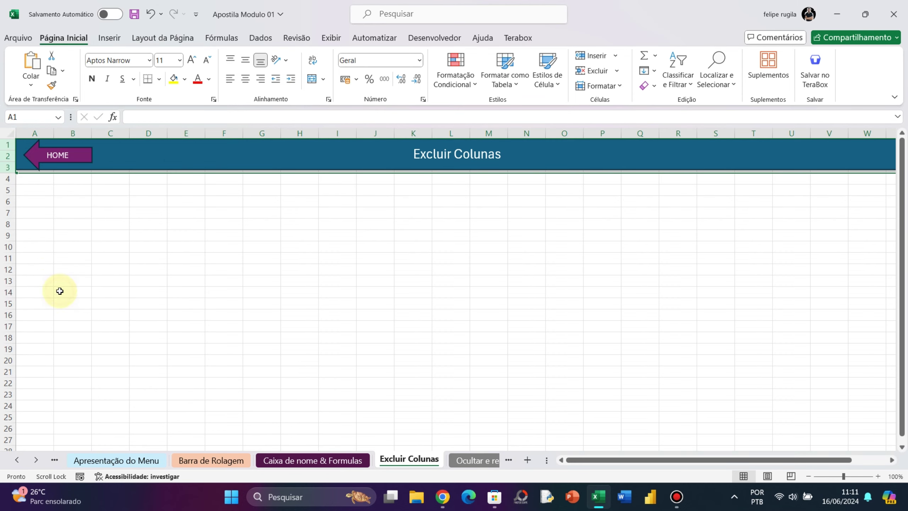
left_click(122, 268)
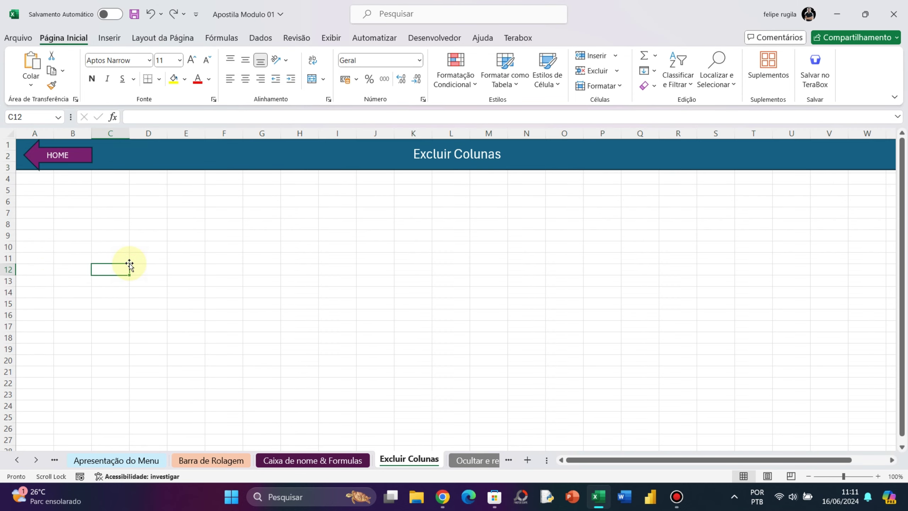
Go through HOME to the Ocultar & Re-exibir Colunas lesson sheet
left_click(83, 152)
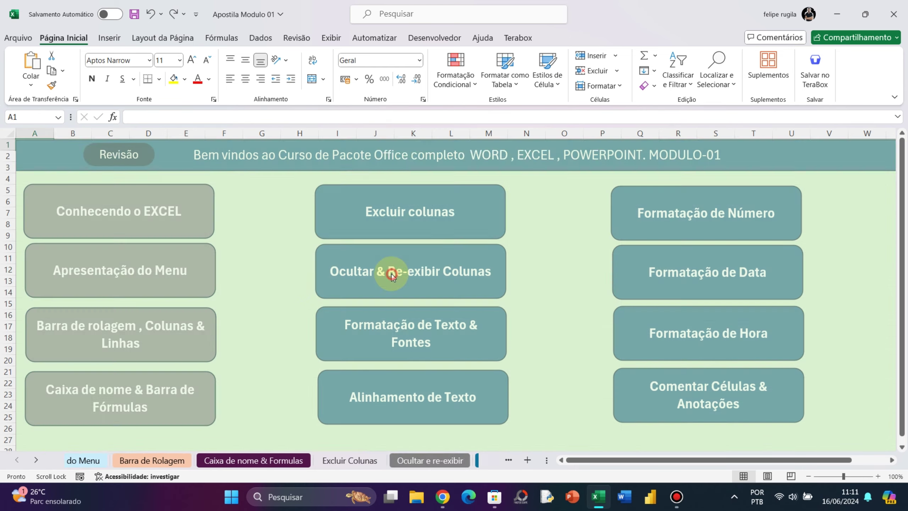
left_click(392, 275)
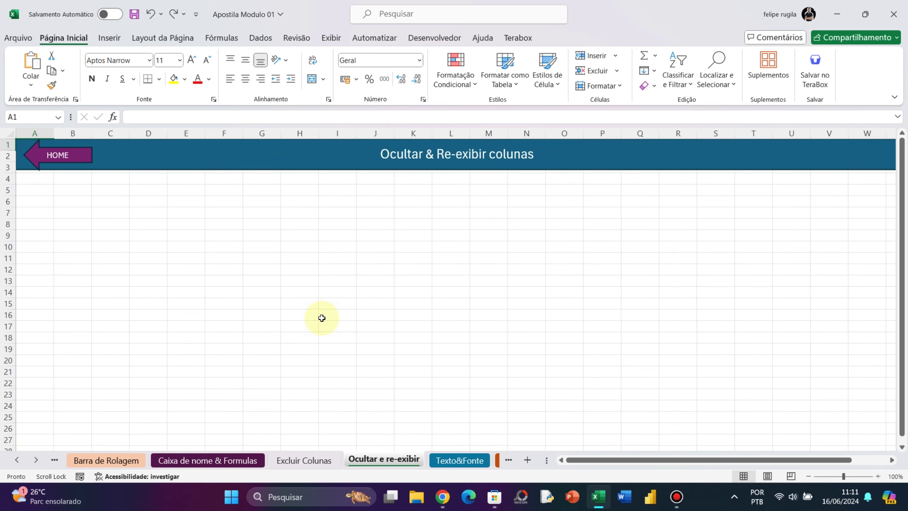
Hide columns G through K on the Ocultar e re-exibir sheet, and undo the hiding
left_click_drag(253, 133, 414, 132)
right_click(300, 132)
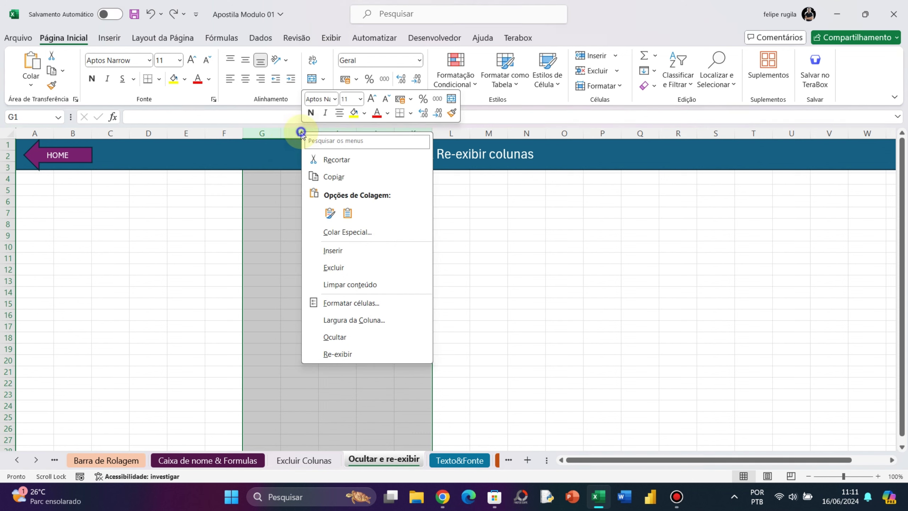
left_click(340, 334)
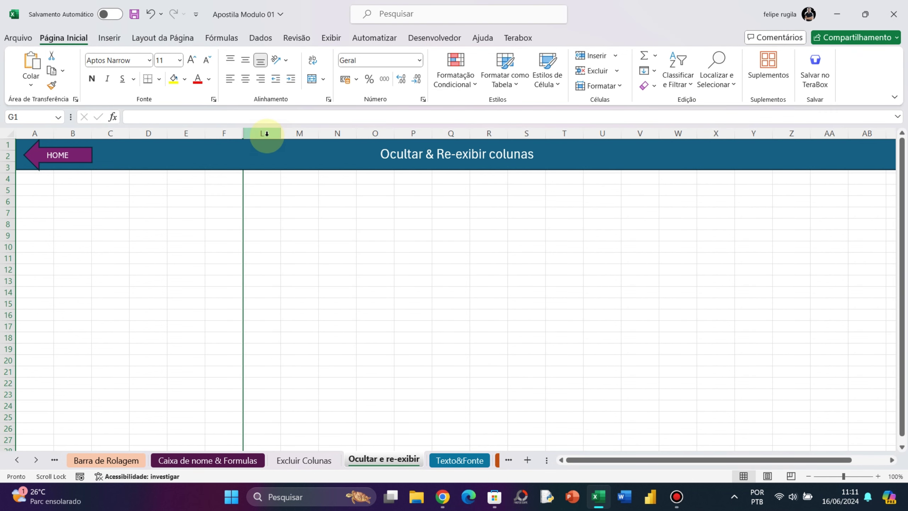
key("ctrl+z")
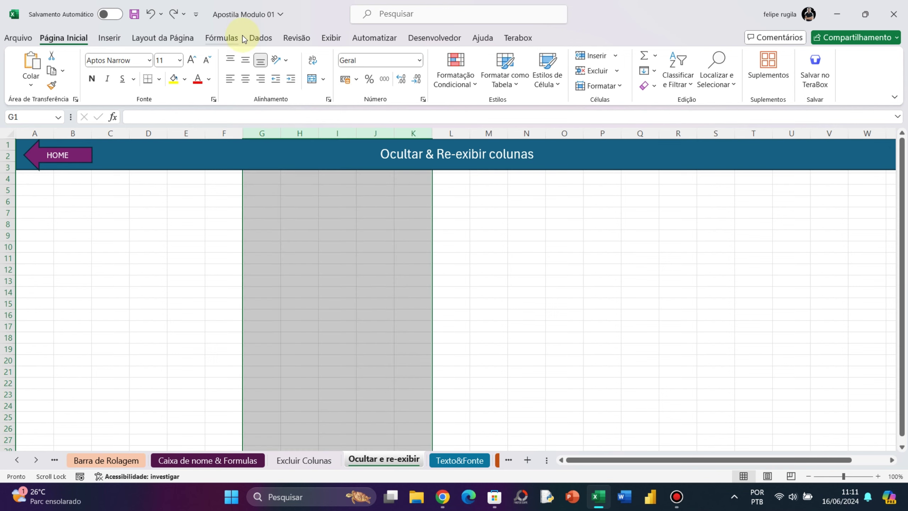
left_click(377, 232)
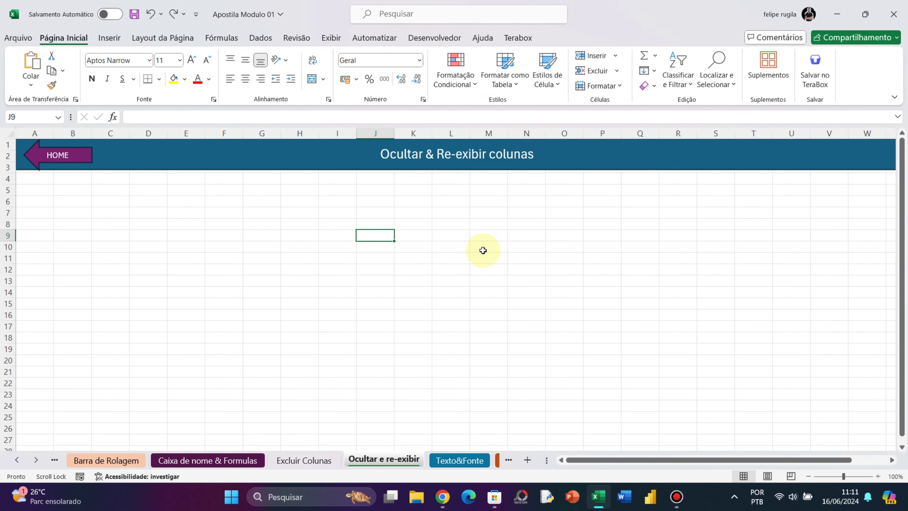
Select the non-adjacent columns A, H and V together and hide them
left_click(45, 133)
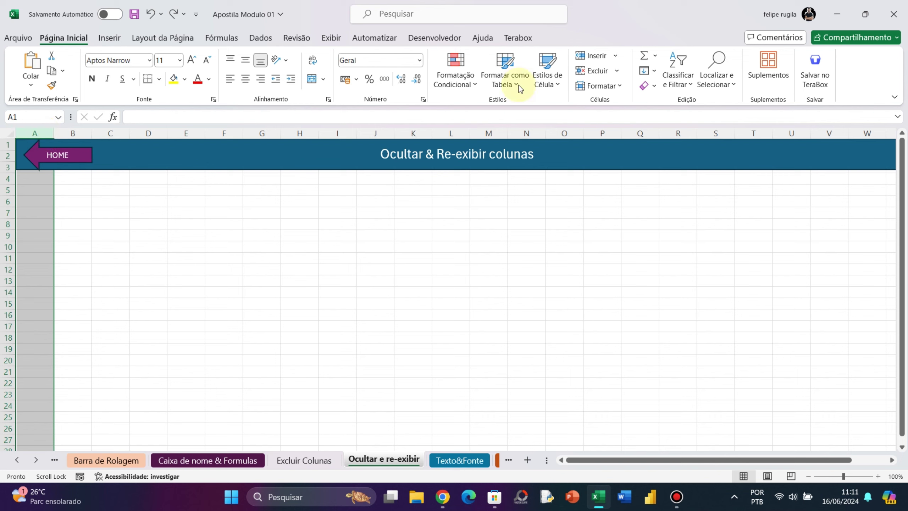
left_click(609, 266)
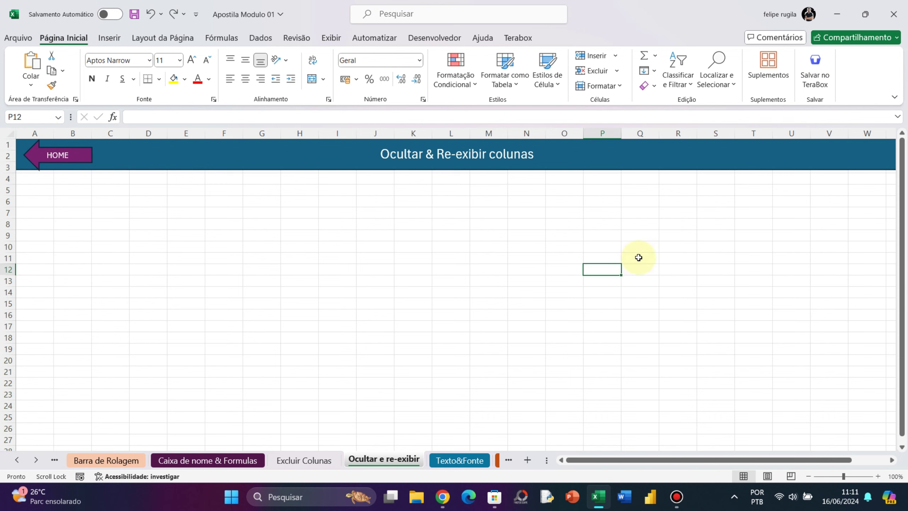
left_click(44, 132)
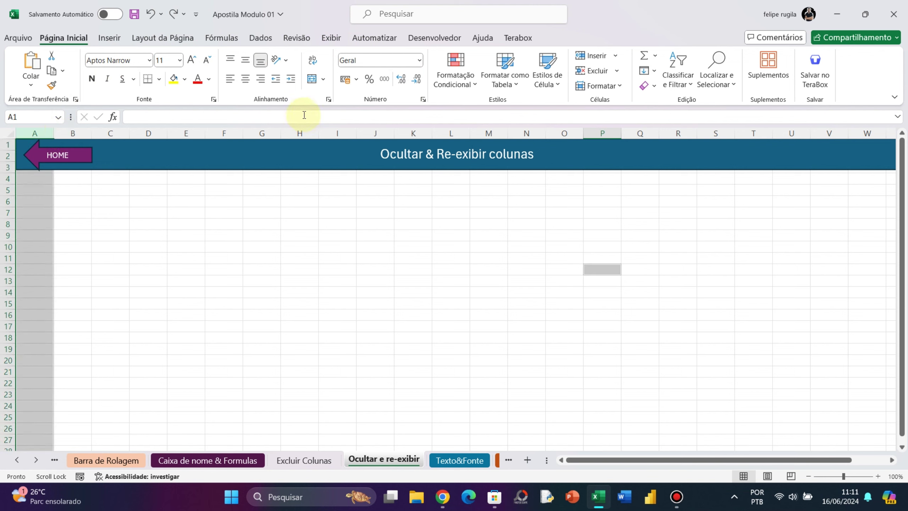
left_click(302, 134, "ctrl")
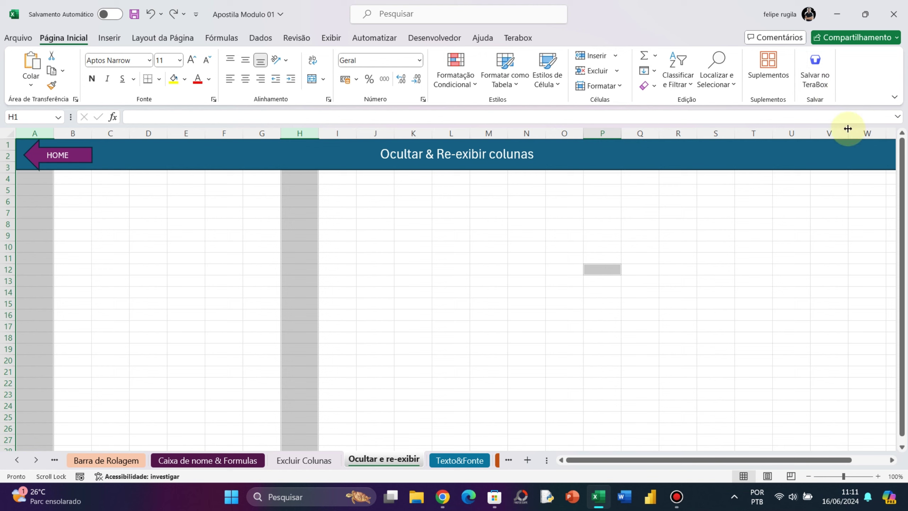
left_click(822, 134, "ctrl")
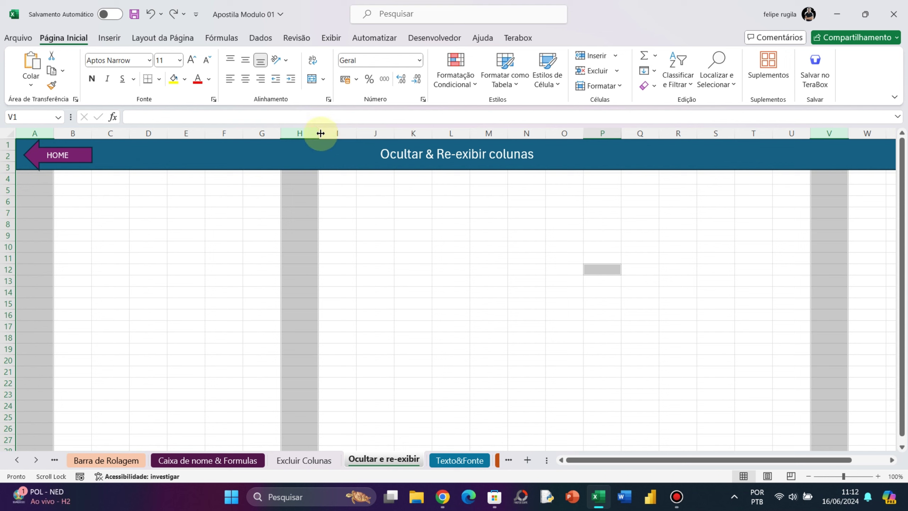
right_click(297, 134)
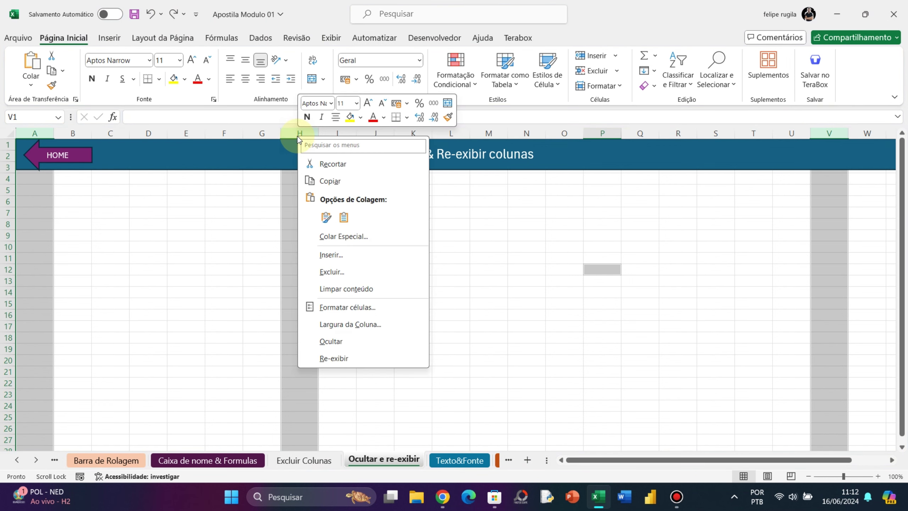
left_click(332, 341)
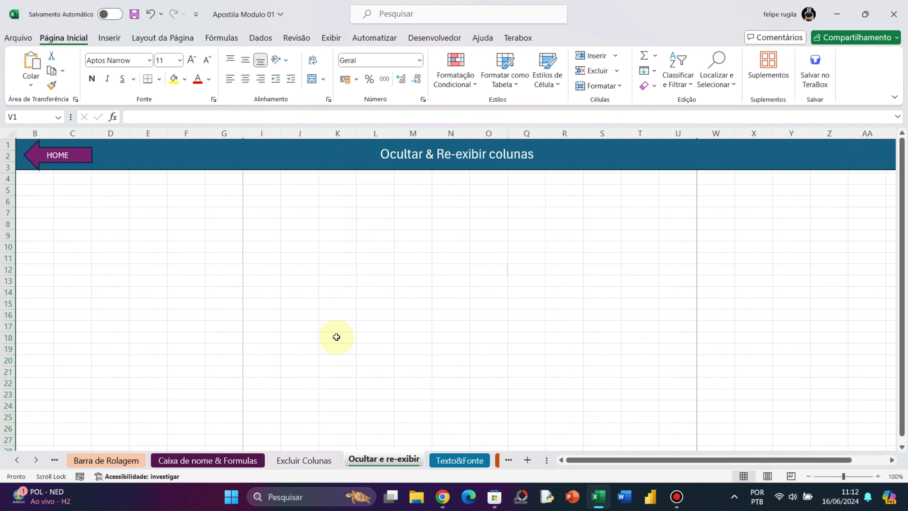
Undo the hiding of columns A, H and V
left_click(405, 319)
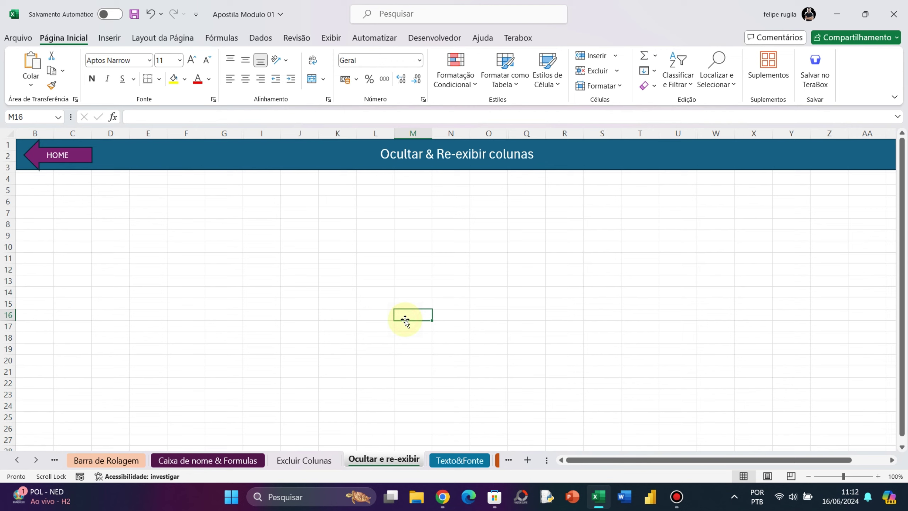
key("ctrl+z")
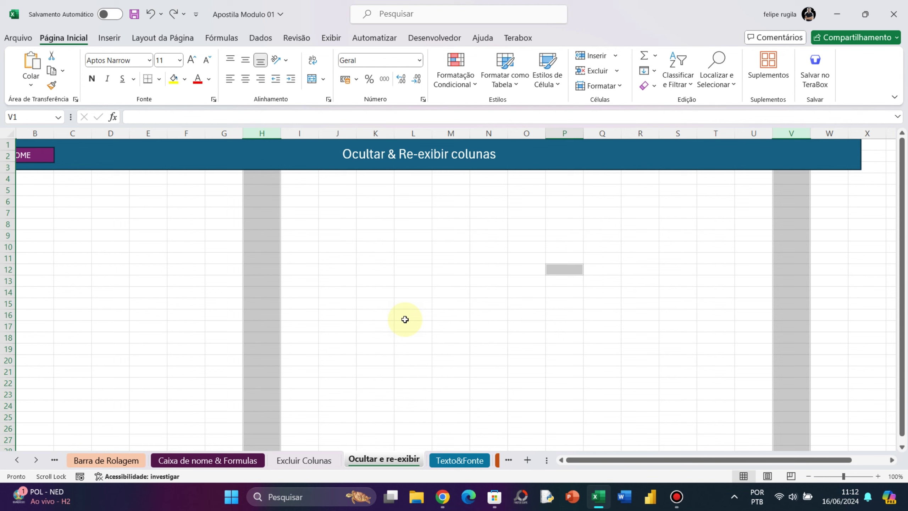
left_click(373, 304)
Return to HOME and fill the Excluir colunas and Ocultar & Re-exibir Colunas buttons with the same gray as the first-column buttons
left_click(32, 157)
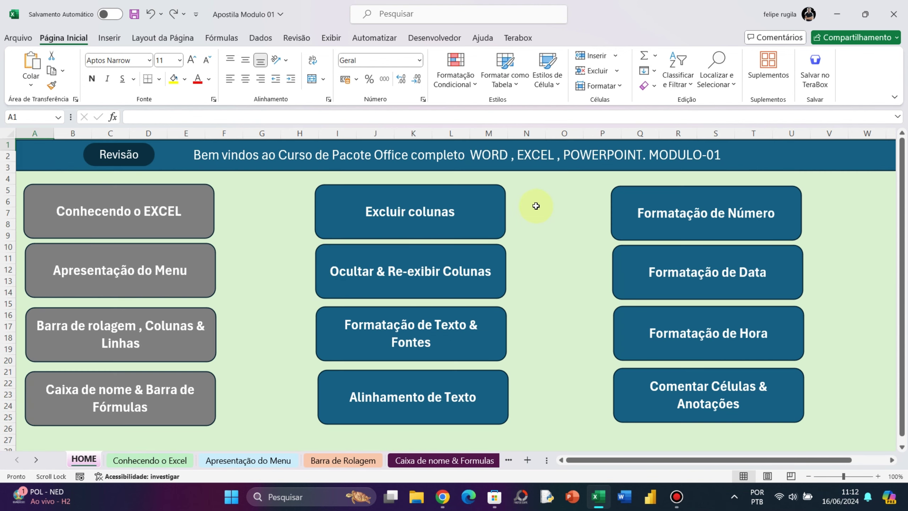
left_click(502, 204, "ctrl")
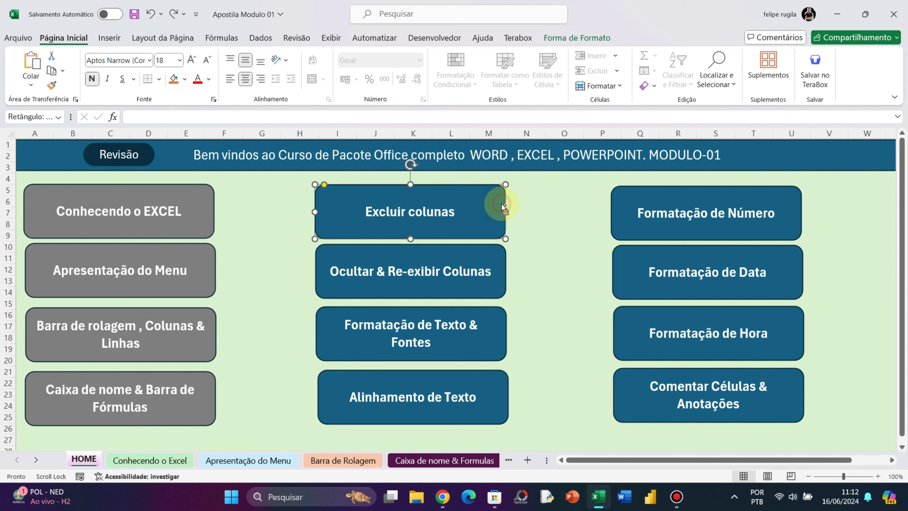
left_click(498, 273, "ctrl")
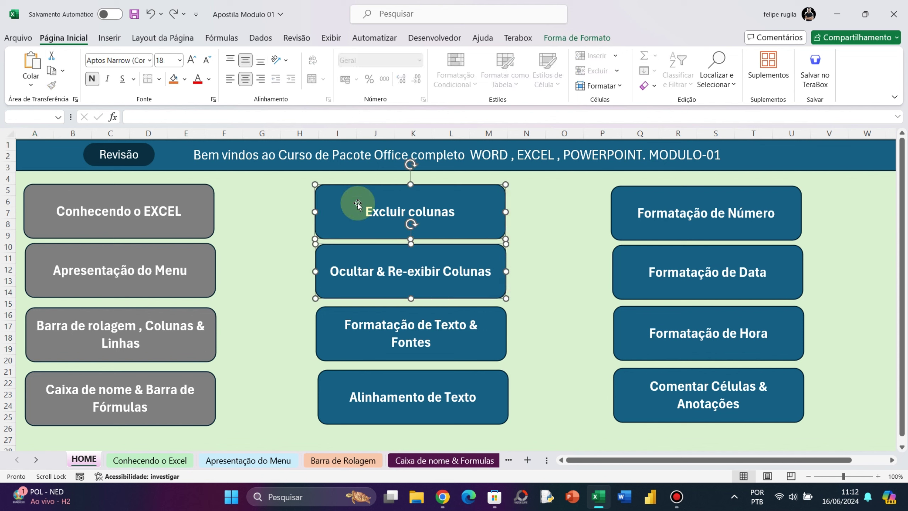
left_click(184, 79)
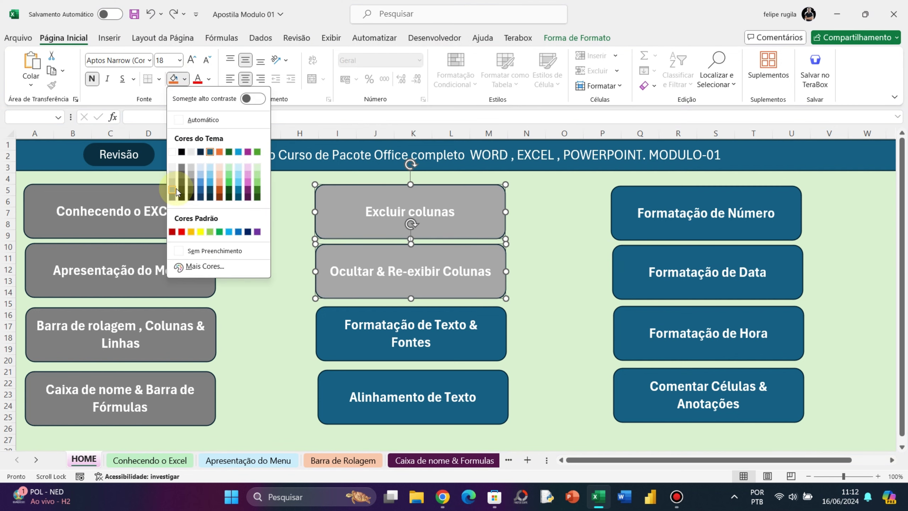
left_click(171, 199)
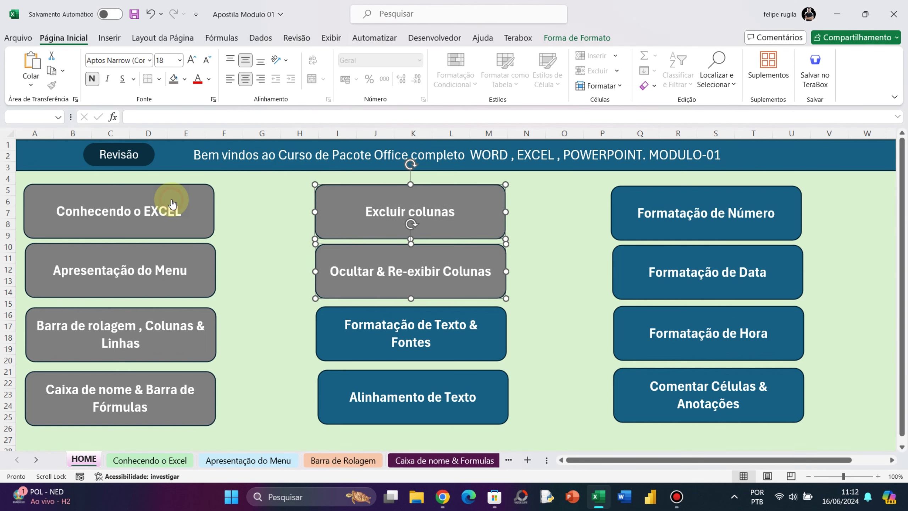
left_click(277, 259)
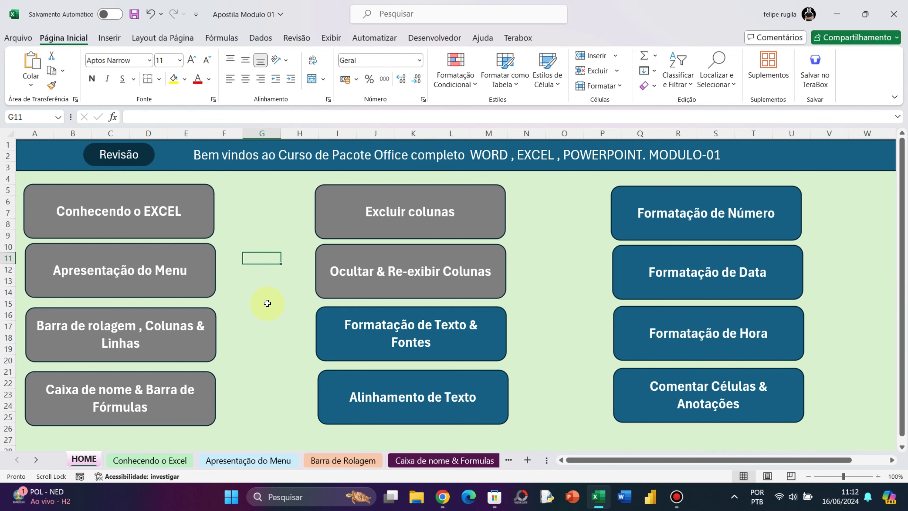